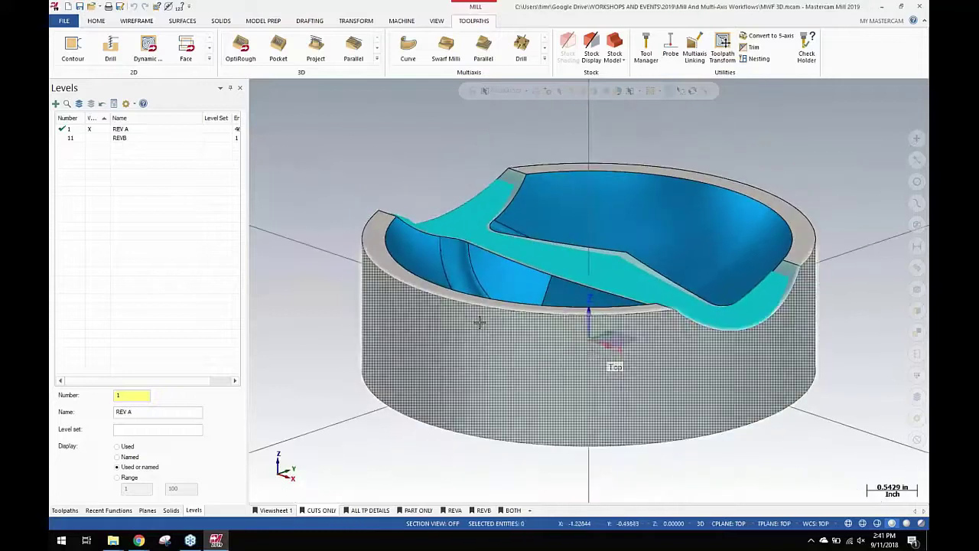
Display the Dynamic OptiRough toolpath of operation 1 on the part, followed by the Equal Scallop toolpath of operation 2
{"action": "middle_click_drag", "start_coordinate": [343, 209], "coordinate": [306, 185]}
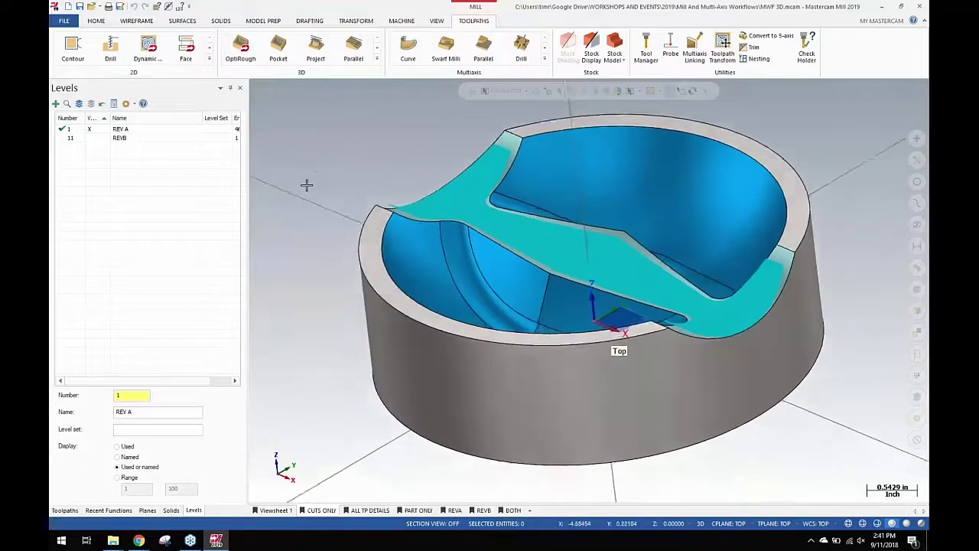
{"action": "left_click", "coordinate": [65, 509]}
{"action": "left_click", "coordinate": [107, 189]}
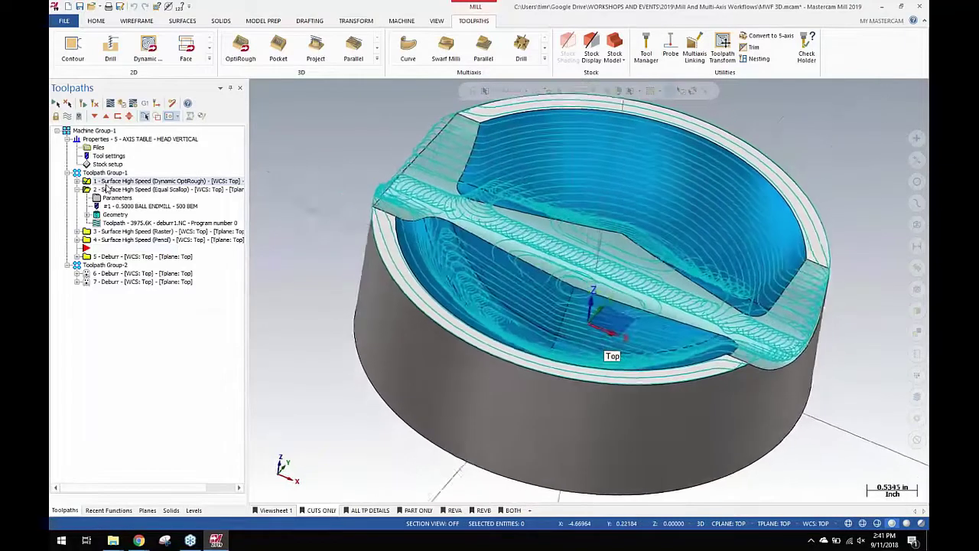
{"action": "left_click", "coordinate": [179, 116]}
{"action": "left_click", "coordinate": [328, 118]}
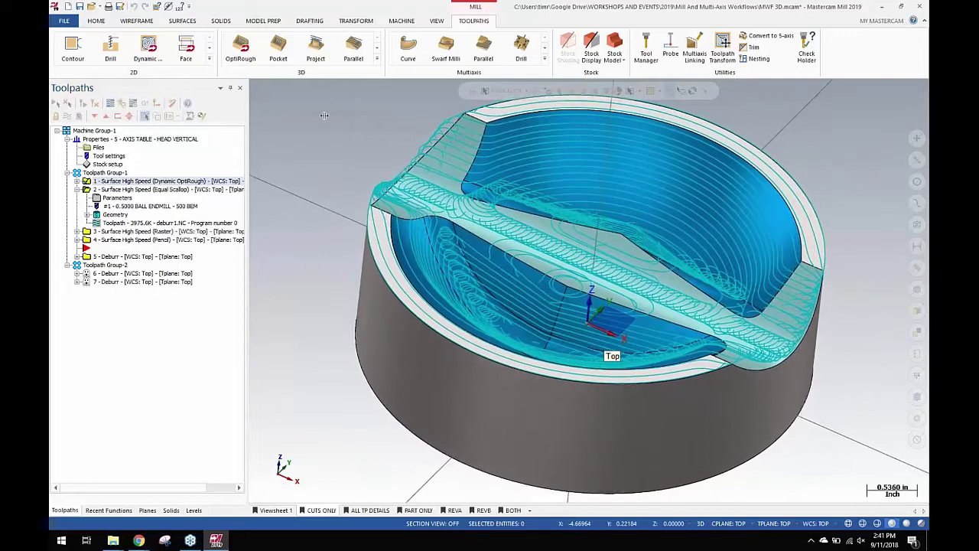
{"action": "left_click", "coordinate": [124, 192]}
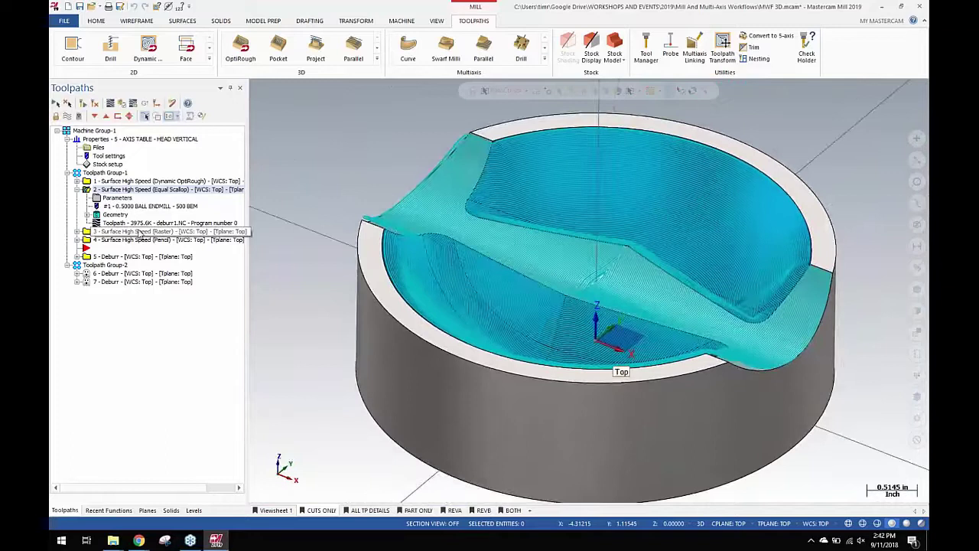
Display the Raster toolpath of operation 3 and examine its coverage along the edges of the central divider surface
{"action": "left_click", "coordinate": [141, 232]}
{"action": "scroll", "coordinate": [389, 164], "scroll_direction": "up", "scroll_amount": 5}
{"action": "scroll", "coordinate": [436, 195], "scroll_direction": "down", "scroll_amount": 5}
{"action": "scroll", "coordinate": [413, 173], "scroll_direction": "up", "scroll_amount": 3}
{"action": "scroll", "coordinate": [424, 172], "scroll_direction": "up", "scroll_amount": 5}
{"action": "scroll", "coordinate": [389, 125], "scroll_direction": "up", "scroll_amount": 2}
{"action": "scroll", "coordinate": [390, 125], "scroll_direction": "down", "scroll_amount": 4}
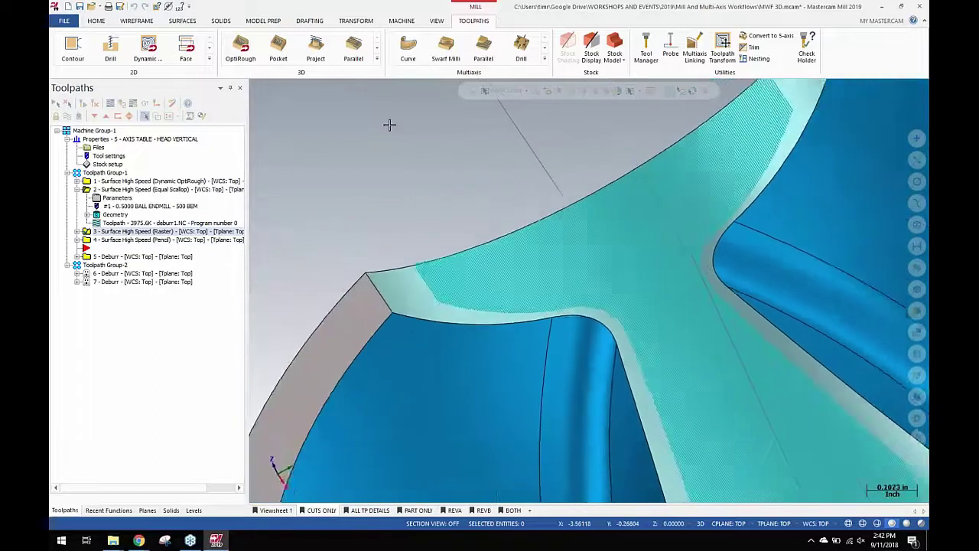
{"action": "scroll", "coordinate": [389, 125], "scroll_direction": "down", "scroll_amount": 4}
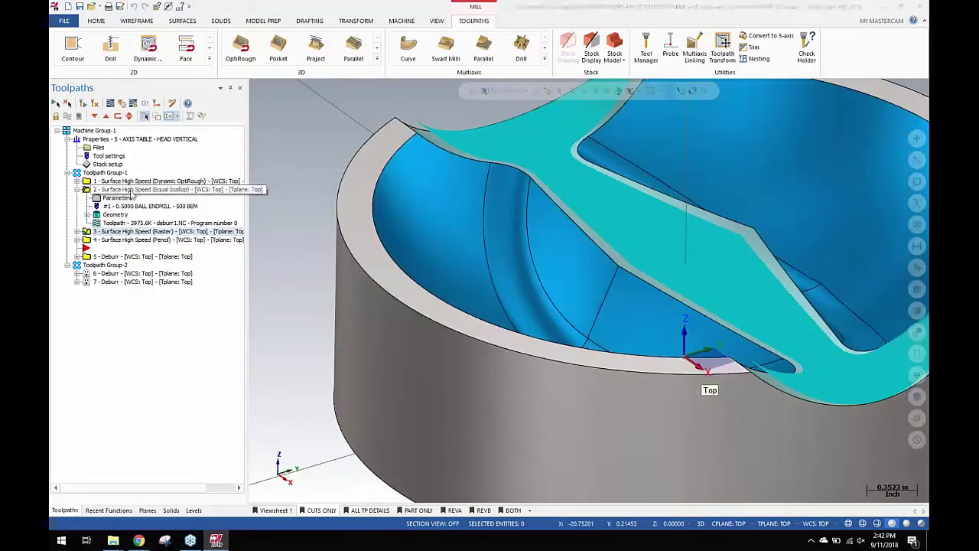
Review the Equal Scallop operation's model geometry, including the PLUS 2 machining group, and leave the parameters without changes
{"action": "left_click", "coordinate": [132, 190]}
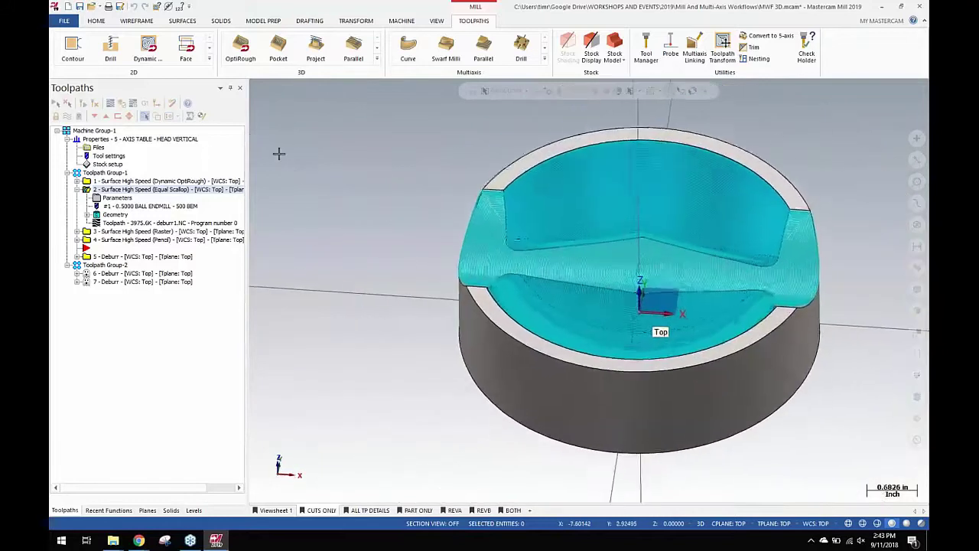
{"action": "left_click", "coordinate": [124, 199]}
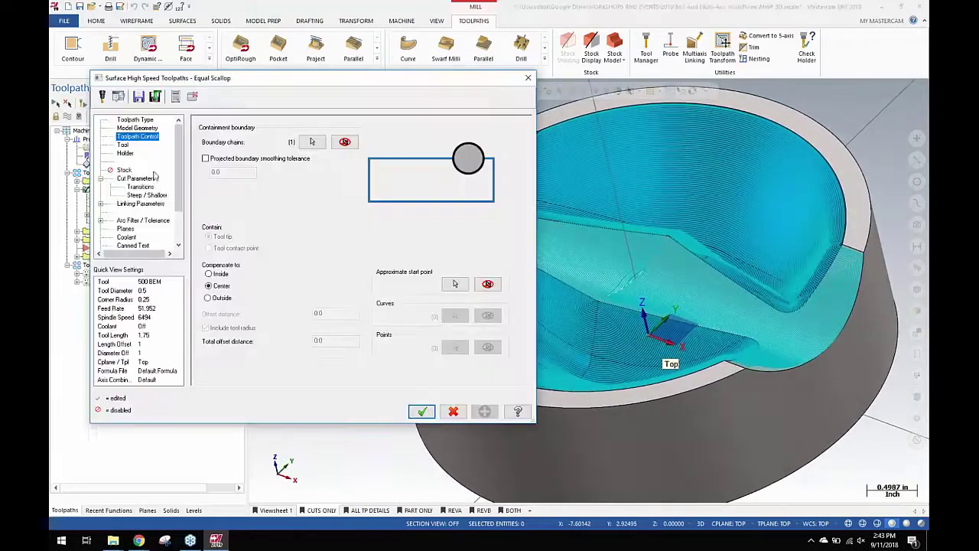
{"action": "left_click", "coordinate": [135, 128]}
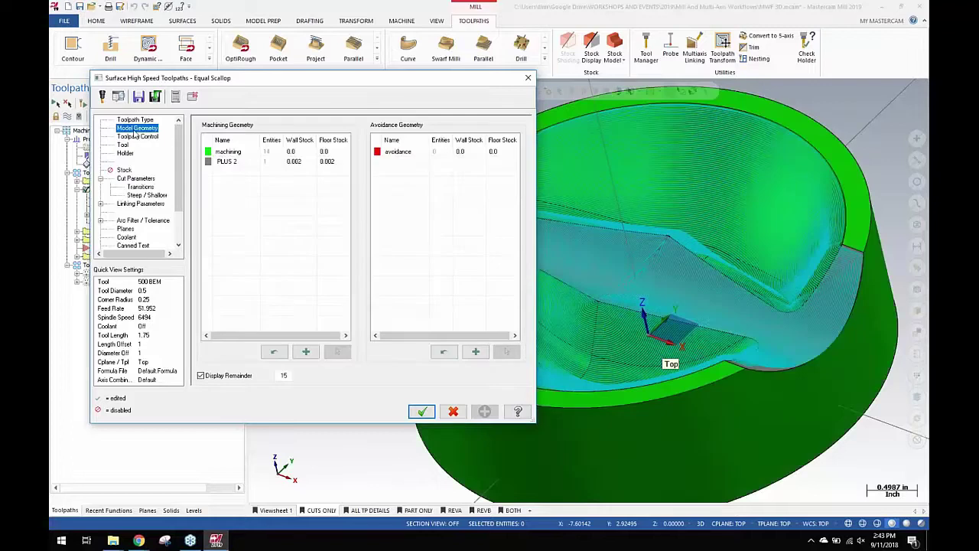
{"action": "left_click", "coordinate": [230, 163]}
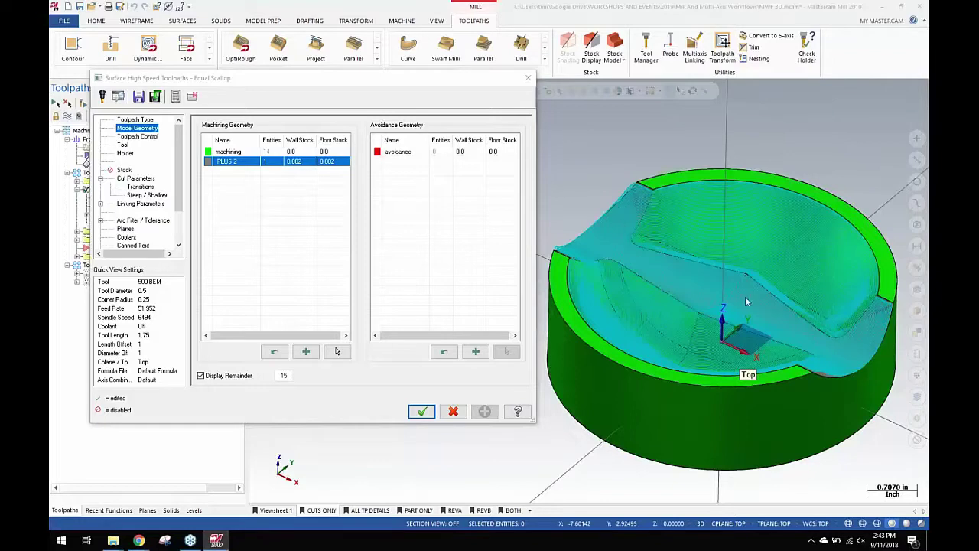
{"action": "left_click", "coordinate": [453, 412]}
Show the Raster toolpath again and inspect from several angles how it covers the central divider surface
{"action": "left_click", "coordinate": [111, 232]}
{"action": "middle_click_drag", "start_coordinate": [482, 205], "coordinate": [677, 275]}
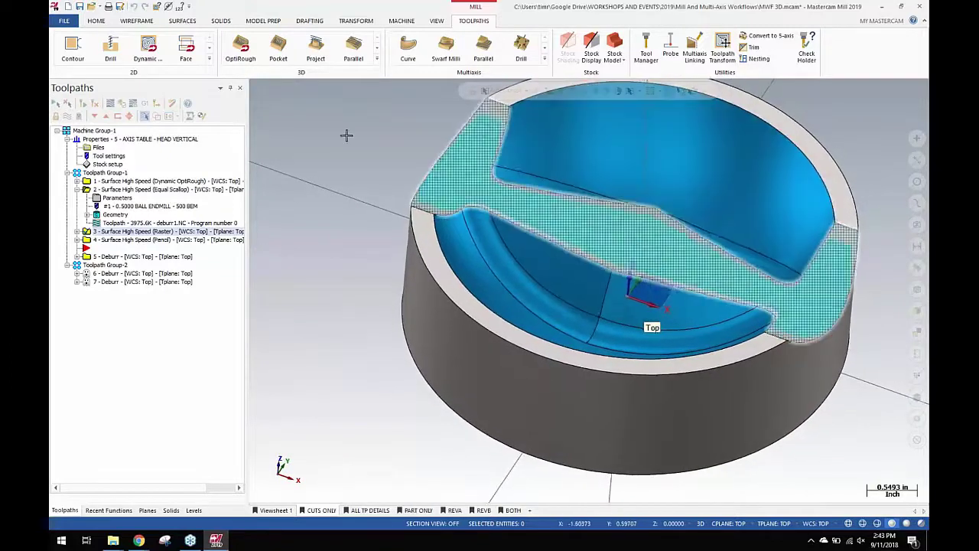
{"action": "key", "text": "alt+Left"}
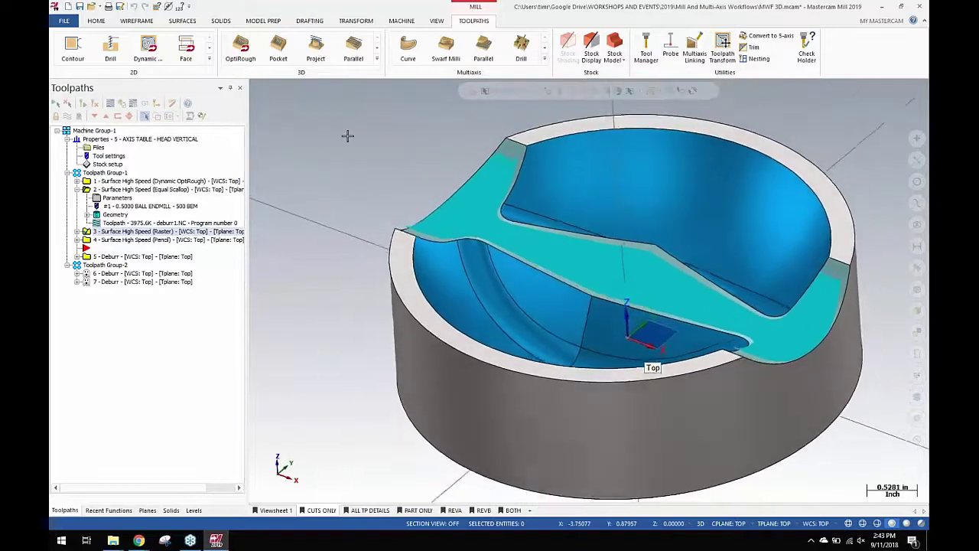
{"action": "key", "text": "alt+Left"}
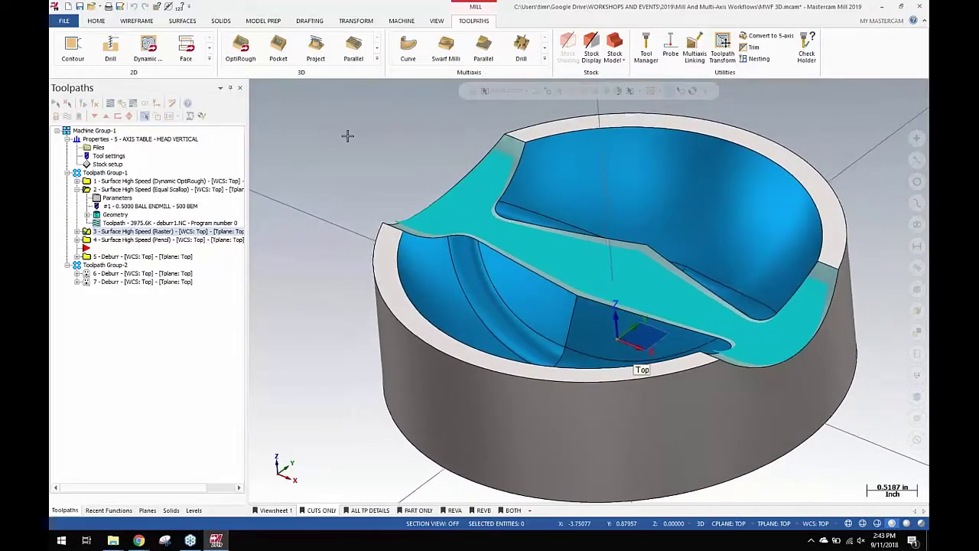
{"action": "key", "text": "alt+Left"}
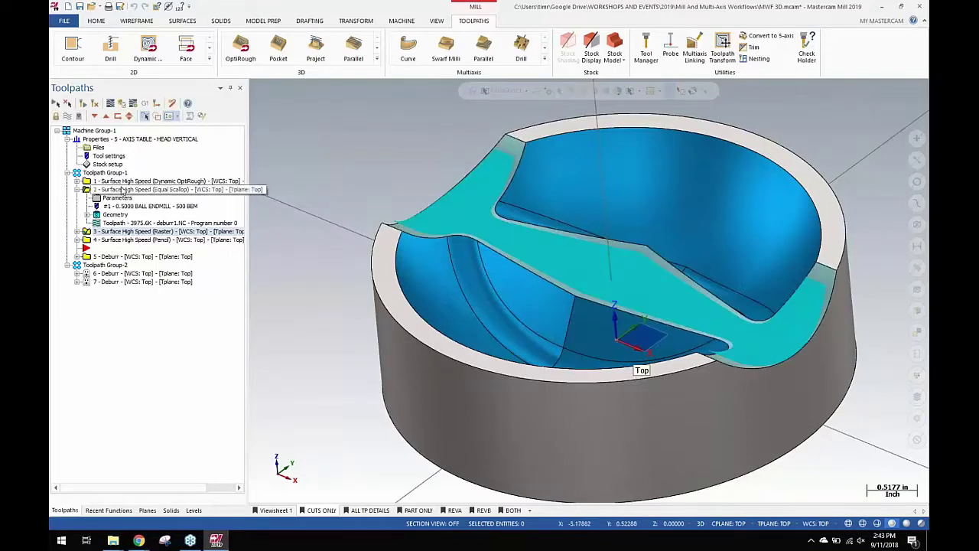
{"action": "scroll", "coordinate": [474, 276], "scroll_direction": "up", "scroll_amount": 1}
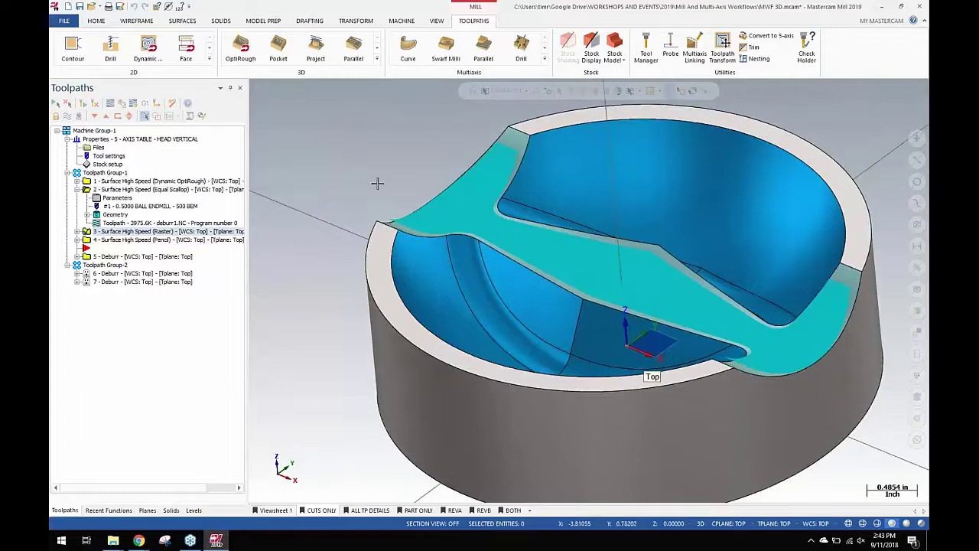
Hide all toolpaths of Machine Group-1 and redisplay only the Raster toolpath
{"action": "left_click", "coordinate": [92, 133]}
{"action": "left_click", "coordinate": [67, 117]}
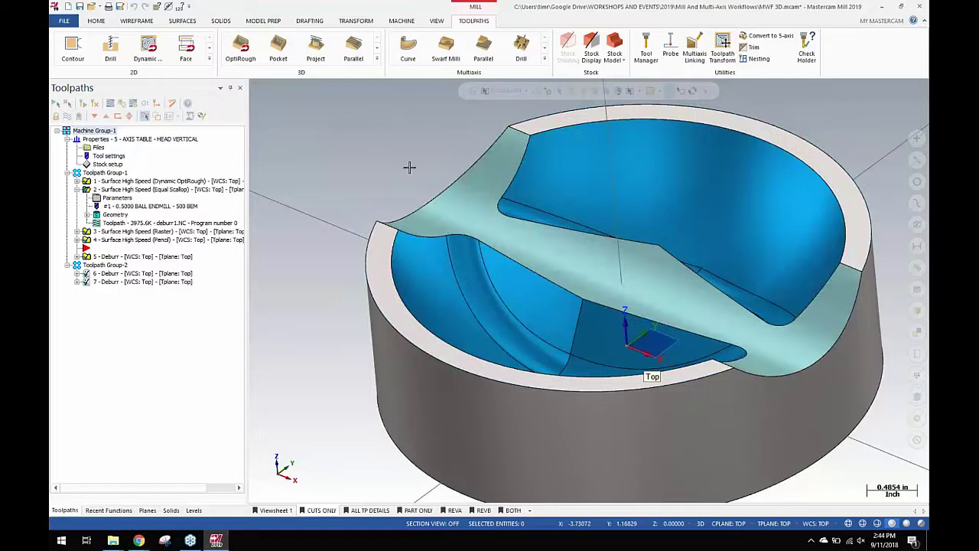
{"action": "scroll", "coordinate": [409, 167], "scroll_direction": "up", "scroll_amount": 2}
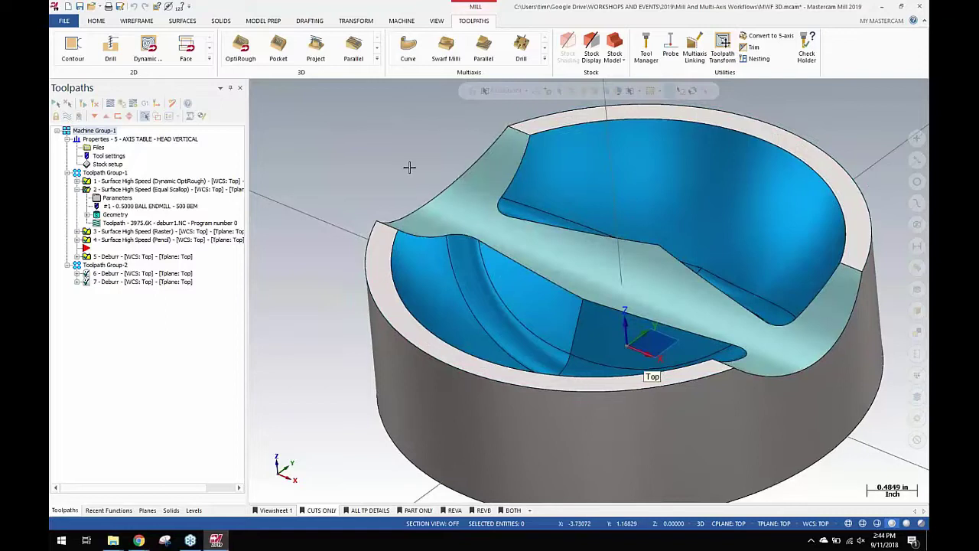
{"action": "left_click", "coordinate": [178, 232]}
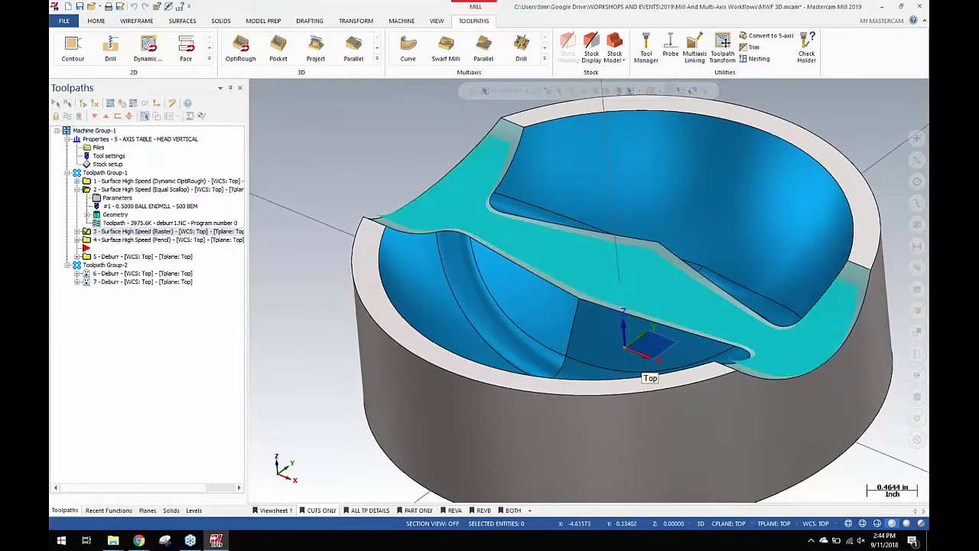
Examine the Pencil toolpath of operation 4 along the pocket fillets, followed by the Deburr toolpath of operation 5
{"action": "key", "text": "alt+7"}
{"action": "left_click", "coordinate": [183, 239]}
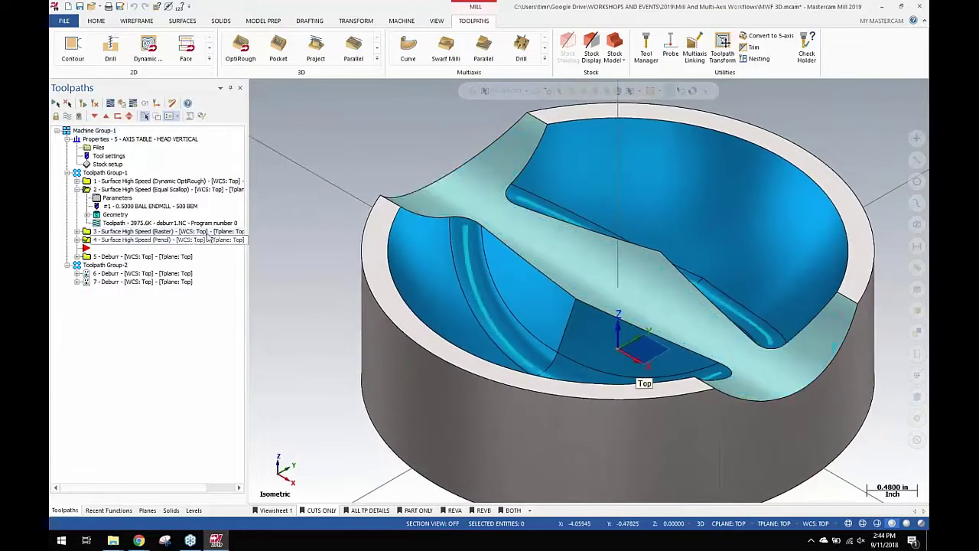
{"action": "scroll", "coordinate": [340, 163], "scroll_direction": "up", "scroll_amount": 8}
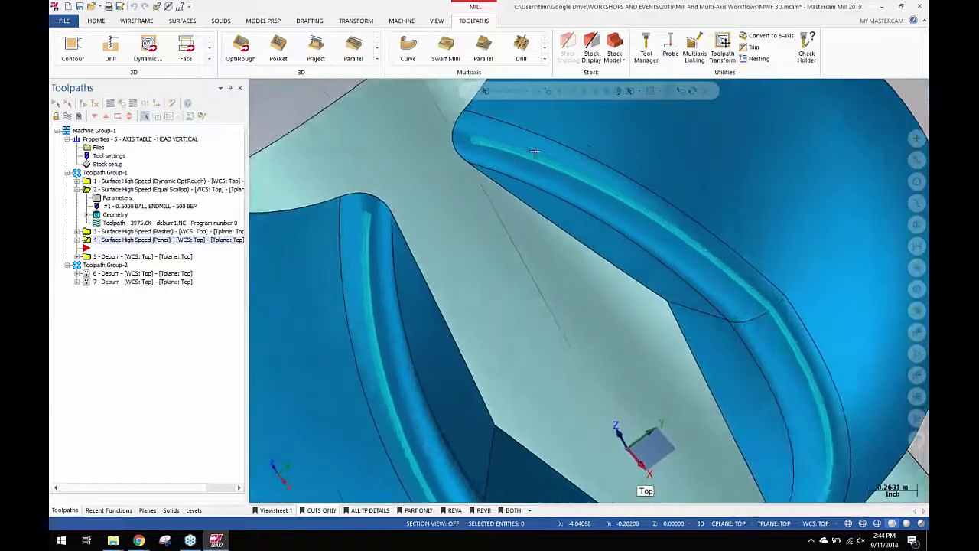
{"action": "scroll", "coordinate": [505, 163], "scroll_direction": "up", "scroll_amount": 2}
{"action": "scroll", "coordinate": [659, 293], "scroll_direction": "down", "scroll_amount": 4}
{"action": "middle_click_drag", "start_coordinate": [571, 176], "coordinate": [452, 134]}
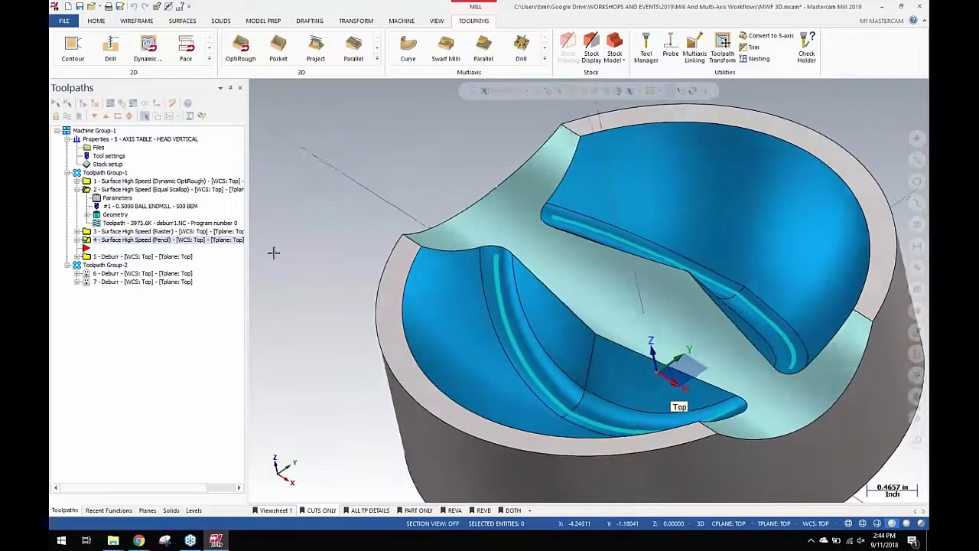
{"action": "left_click", "coordinate": [153, 257]}
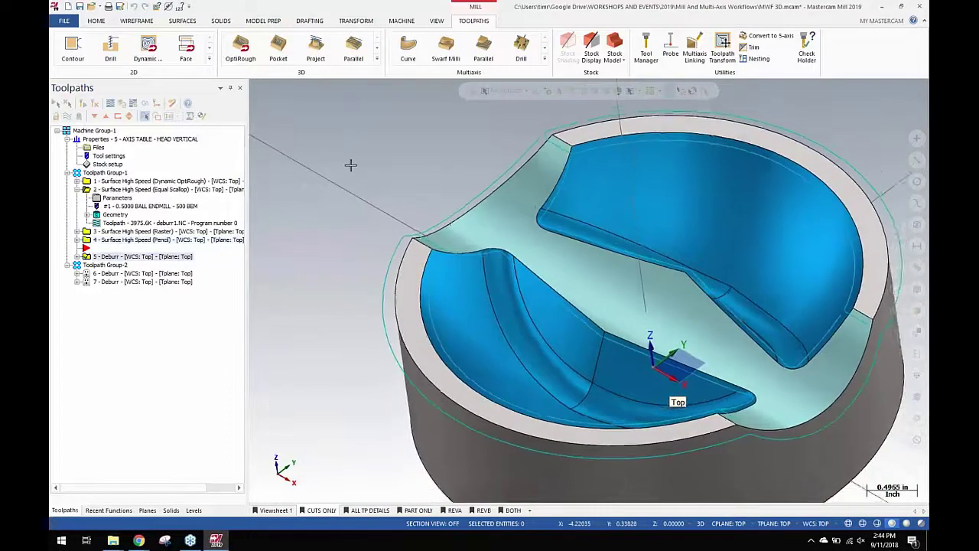
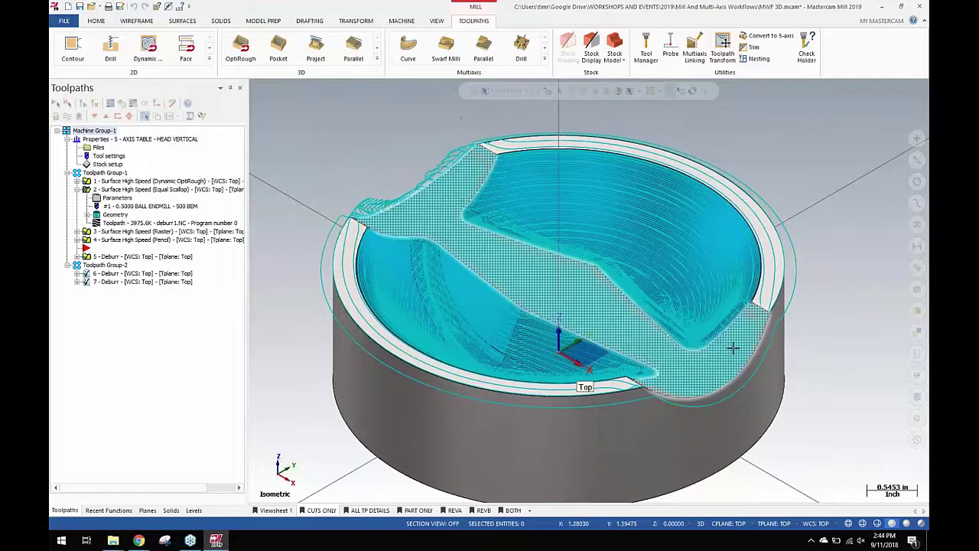
Collapse the Equal Scallop operation in the operations list and hide the toolpaths of all operations in Machine Group-1
{"action": "middle_click_drag", "start_coordinate": [375, 143], "coordinate": [349, 143]}
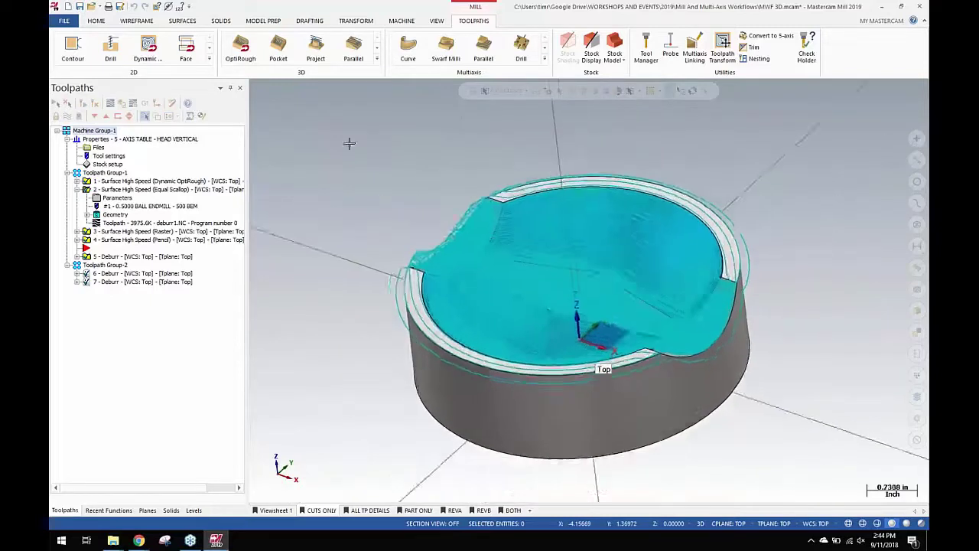
{"action": "scroll", "coordinate": [349, 143], "scroll_direction": "up", "scroll_amount": 2}
{"action": "left_click", "coordinate": [76, 189]}
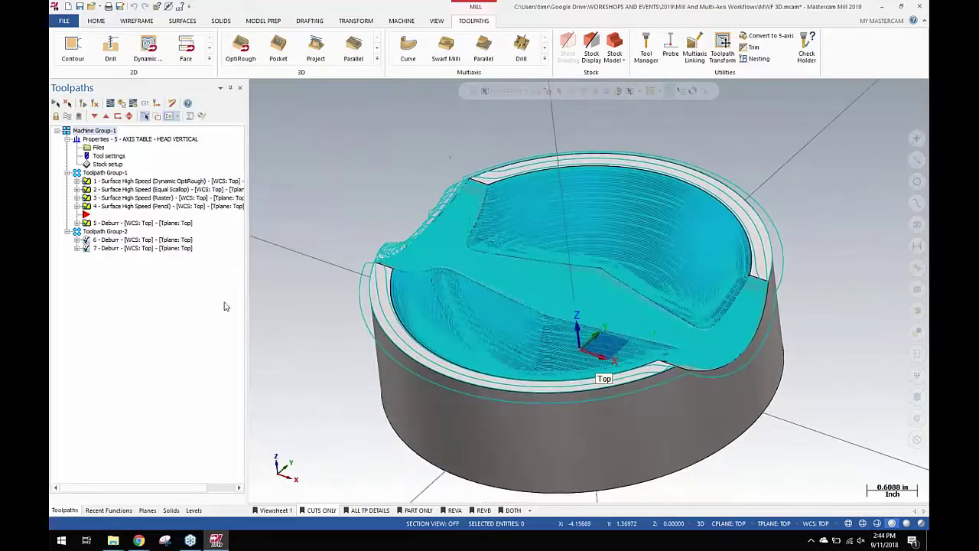
{"action": "left_click", "coordinate": [67, 116]}
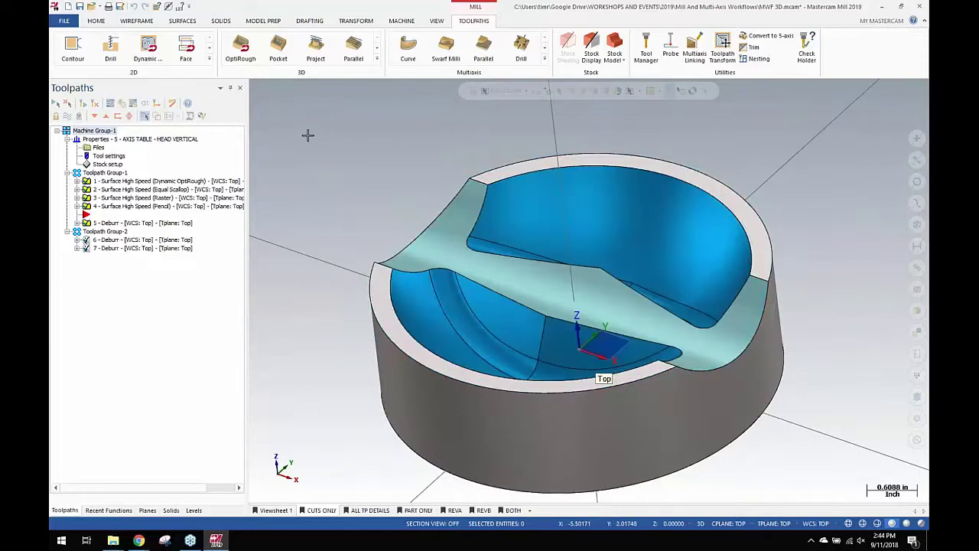
Make level 11 REVB visible together with REV A and apply the first Glass material to the solid picked at the divider
{"action": "left_click", "coordinate": [193, 510]}
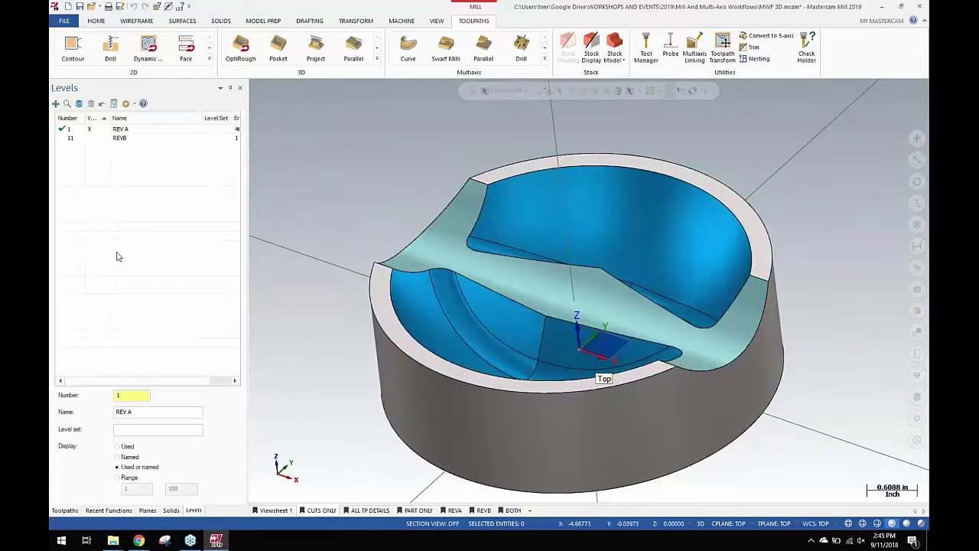
{"action": "left_click", "coordinate": [90, 138]}
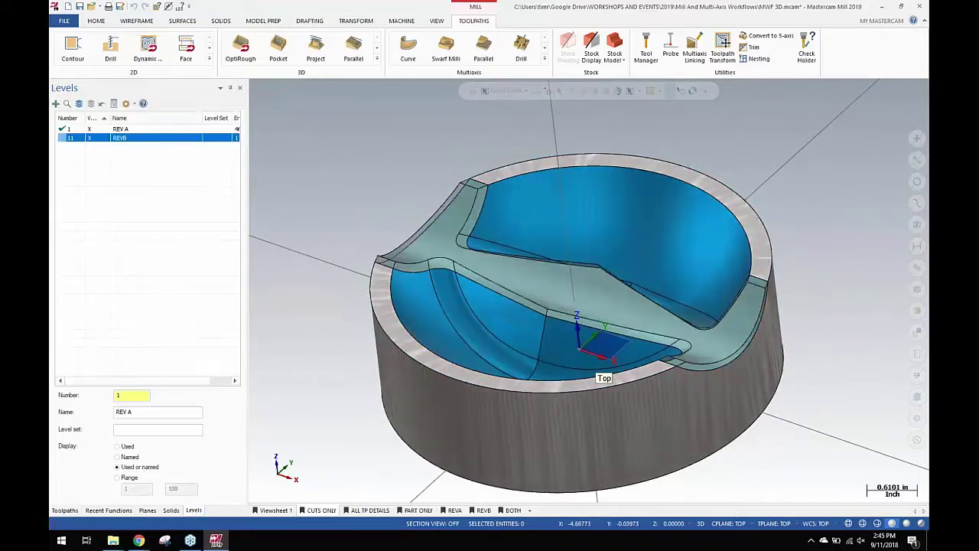
{"action": "left_click", "coordinate": [432, 245]}
{"action": "right_click", "coordinate": [387, 190]}
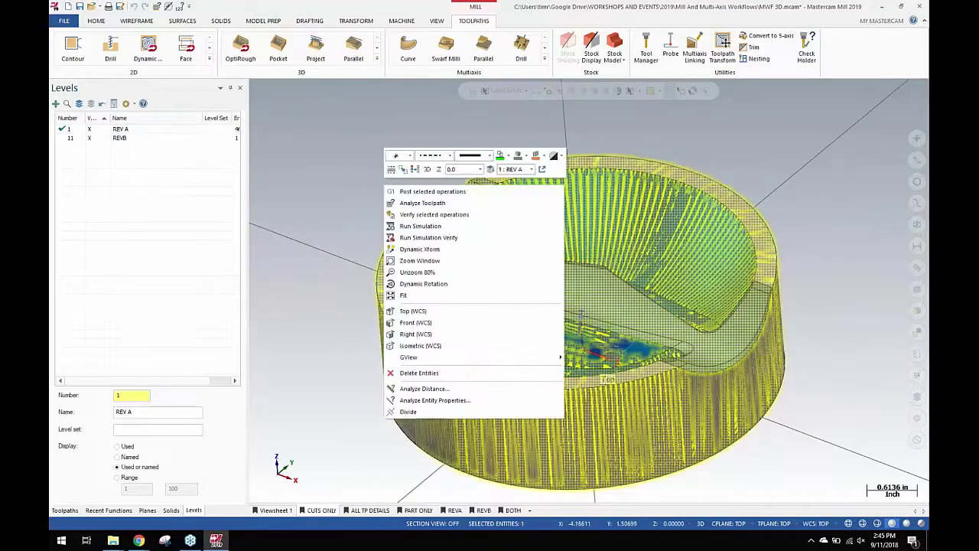
{"action": "left_click", "coordinate": [561, 157]}
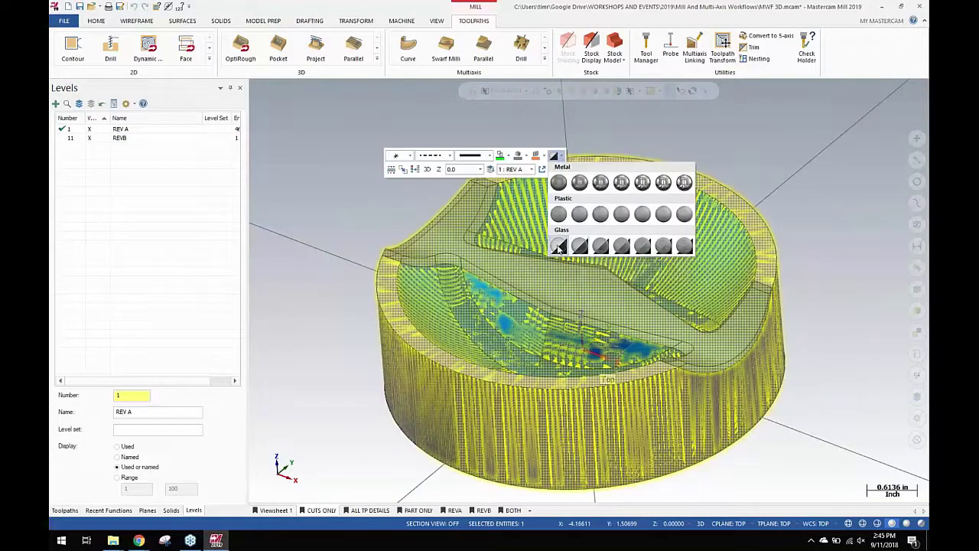
{"action": "left_click", "coordinate": [559, 245]}
{"action": "middle_click_drag", "start_coordinate": [359, 159], "coordinate": [420, 257]}
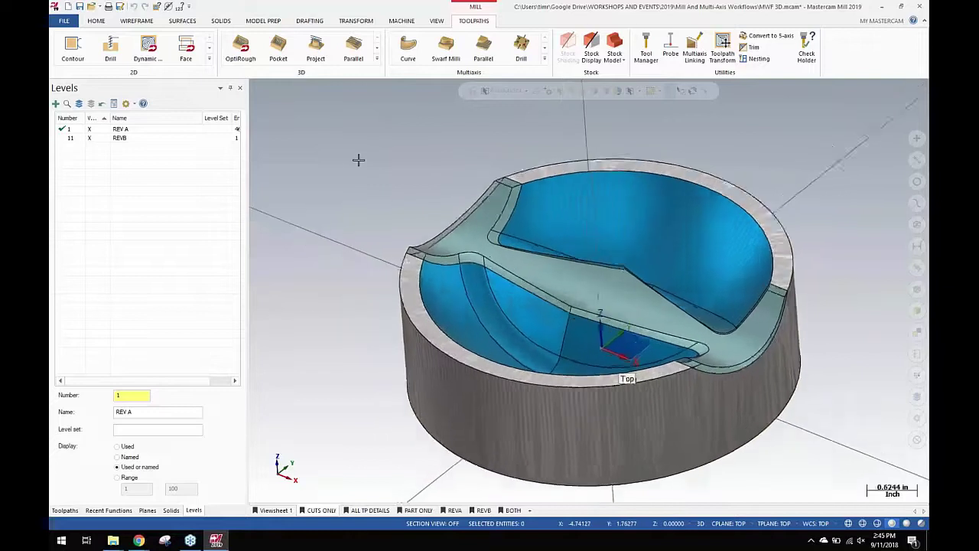
{"action": "scroll", "coordinate": [419, 257], "scroll_direction": "up", "scroll_amount": 2}
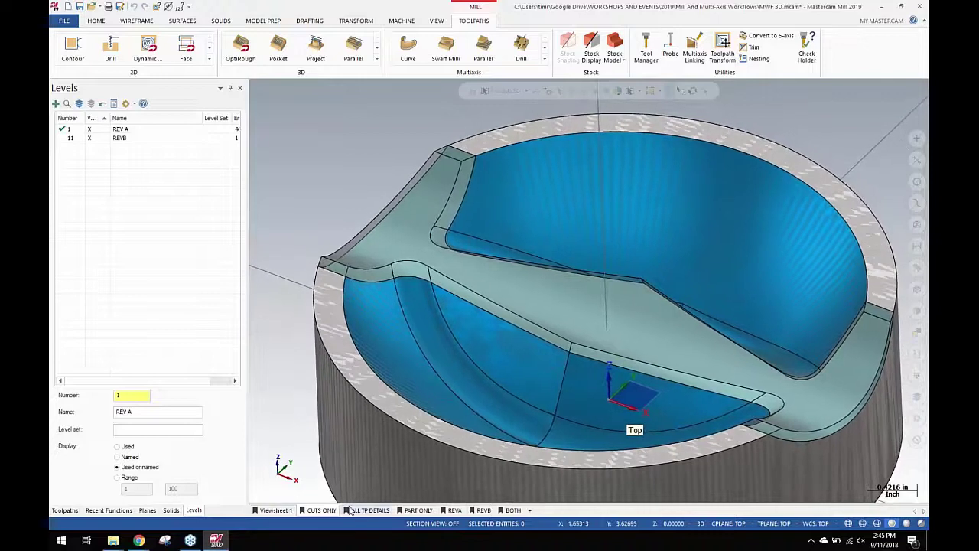
Try to lower the REV A divider's top face with Push-Pull while REV A and REVB are both displayed
{"action": "left_click", "coordinate": [418, 510]}
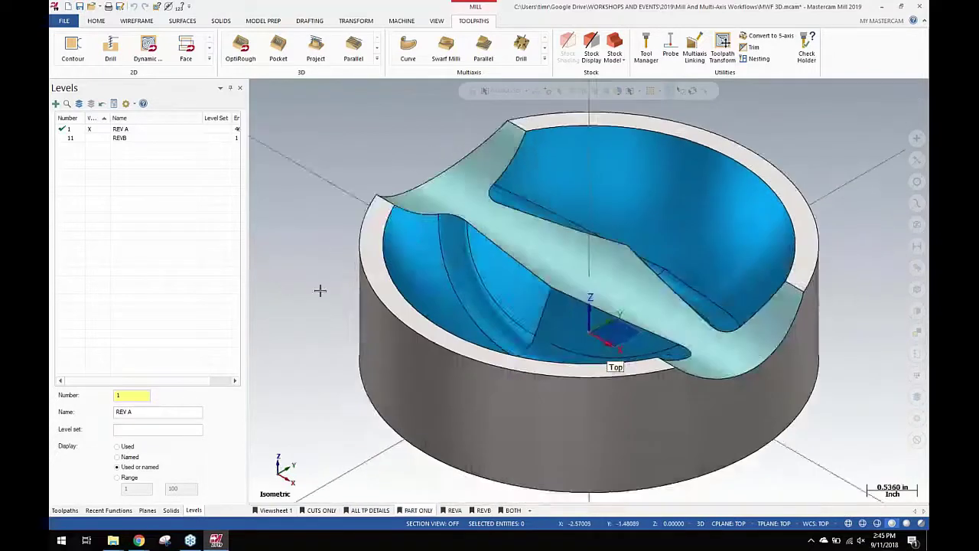
{"action": "left_click", "coordinate": [263, 21]}
{"action": "left_click", "coordinate": [95, 46]}
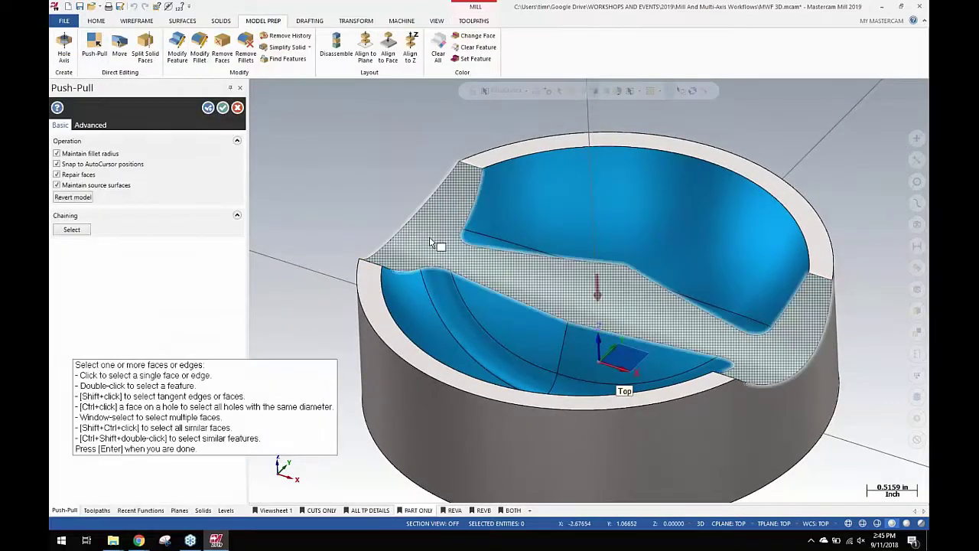
{"action": "left_click", "coordinate": [429, 236]}
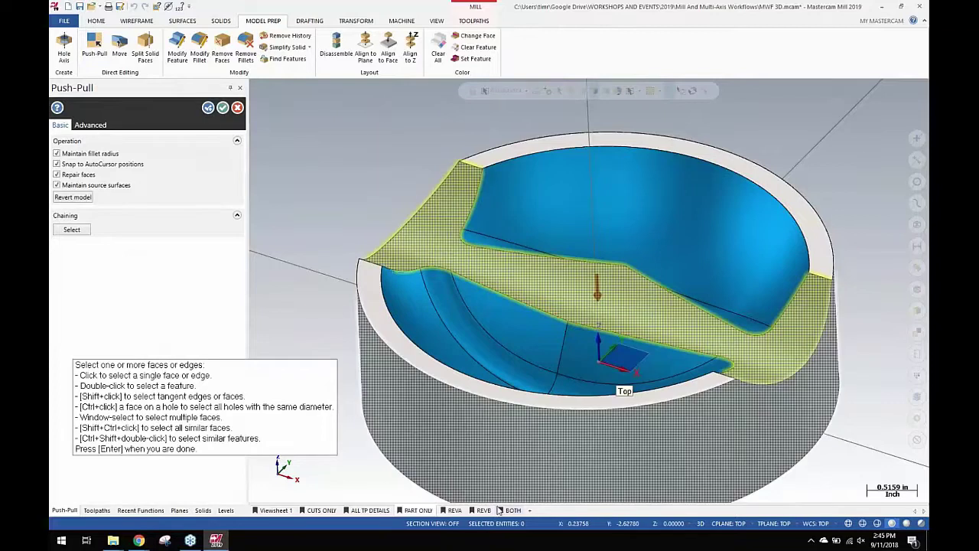
{"action": "left_click", "coordinate": [506, 510]}
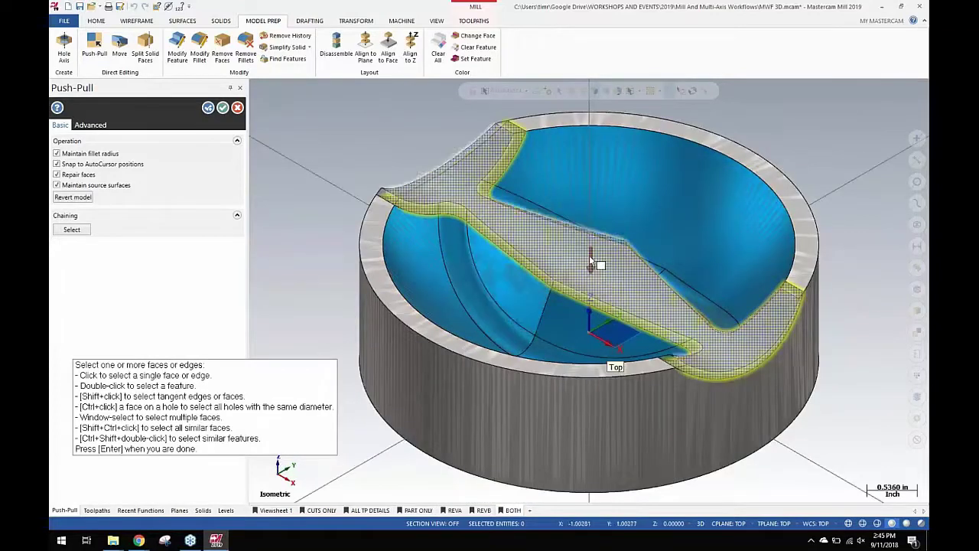
{"action": "key", "text": "Return"}
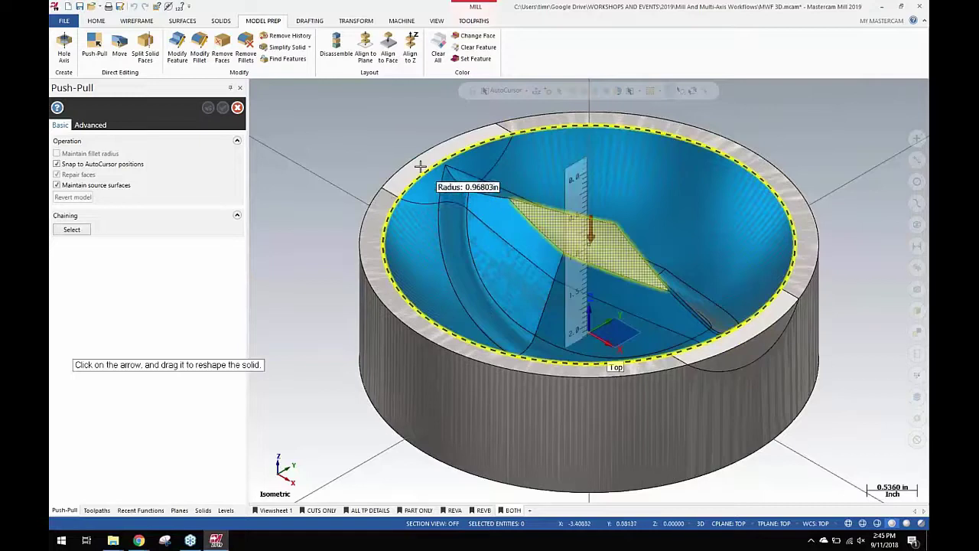
{"action": "left_click_drag", "start_coordinate": [420, 165], "coordinate": [406, 201]}
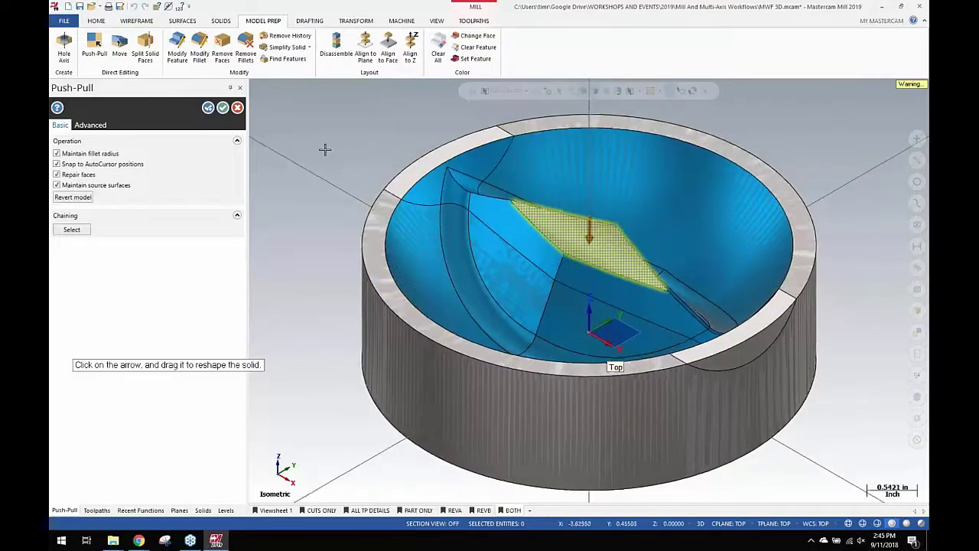
{"action": "key", "text": "alt+Right"}
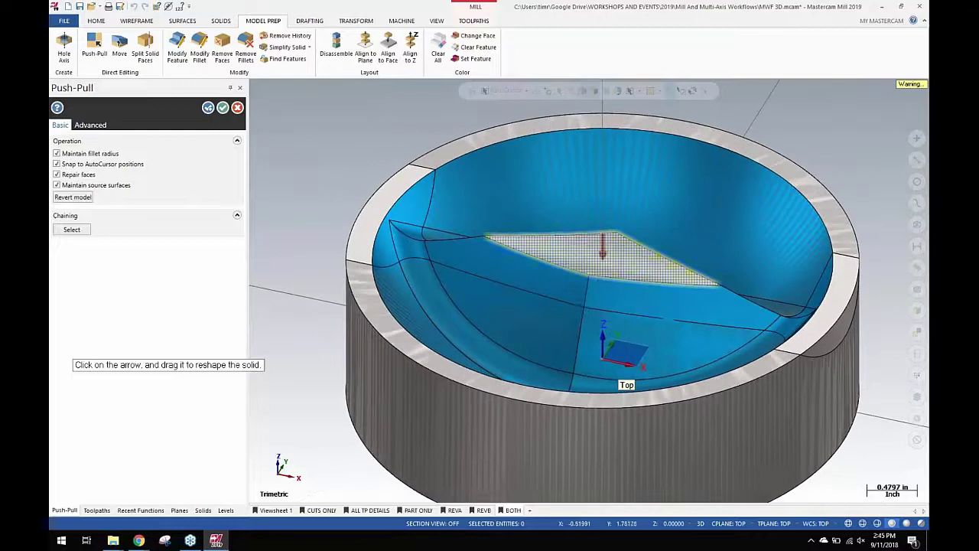
{"action": "left_click_drag", "start_coordinate": [605, 252], "coordinate": [601, 286]}
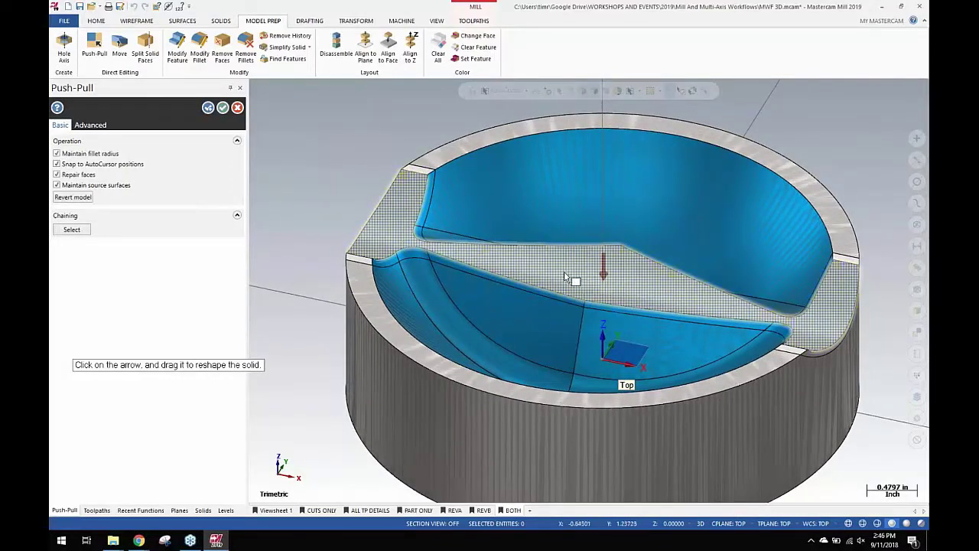
{"action": "key", "text": "Escape"}
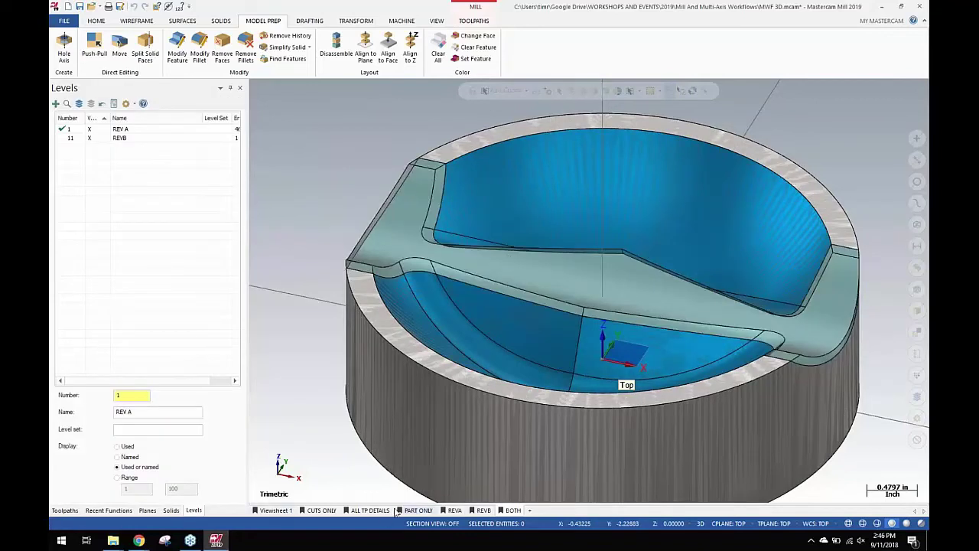
Push-Pull the top face of REV A's divider, snapping it to the outer edge of the REVB divider
{"action": "left_click", "coordinate": [411, 511]}
{"action": "scroll", "coordinate": [341, 220], "scroll_direction": "up", "scroll_amount": 4}
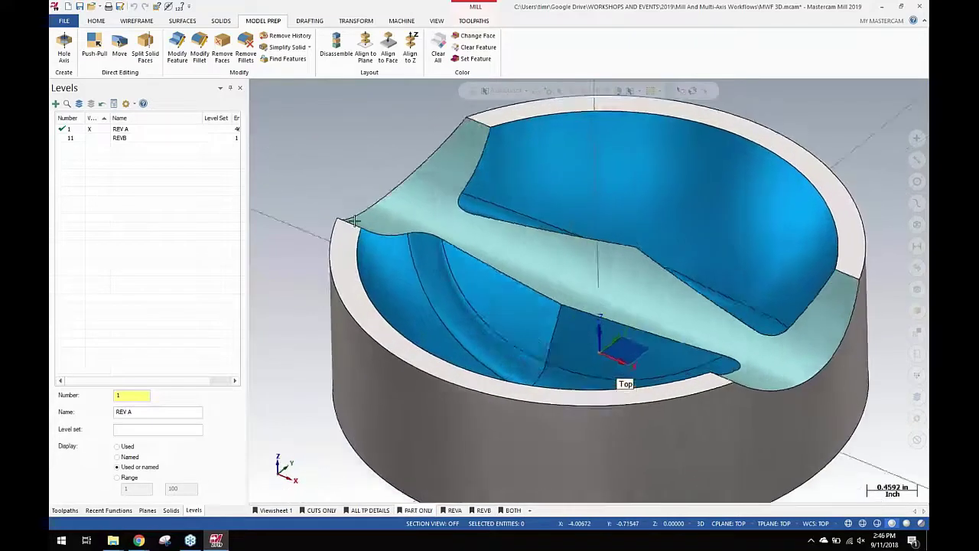
{"action": "middle_click_drag", "start_coordinate": [342, 220], "coordinate": [371, 241]}
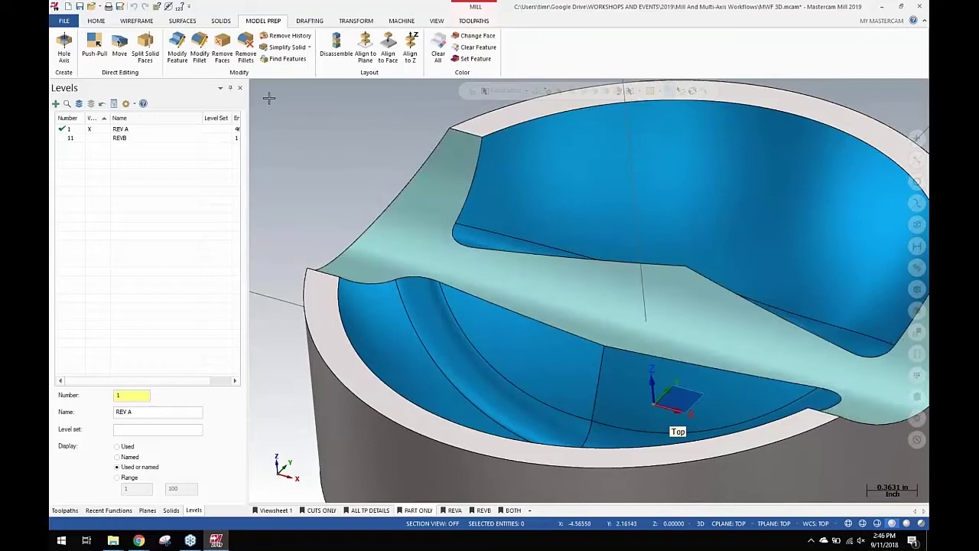
{"action": "left_click", "coordinate": [95, 48]}
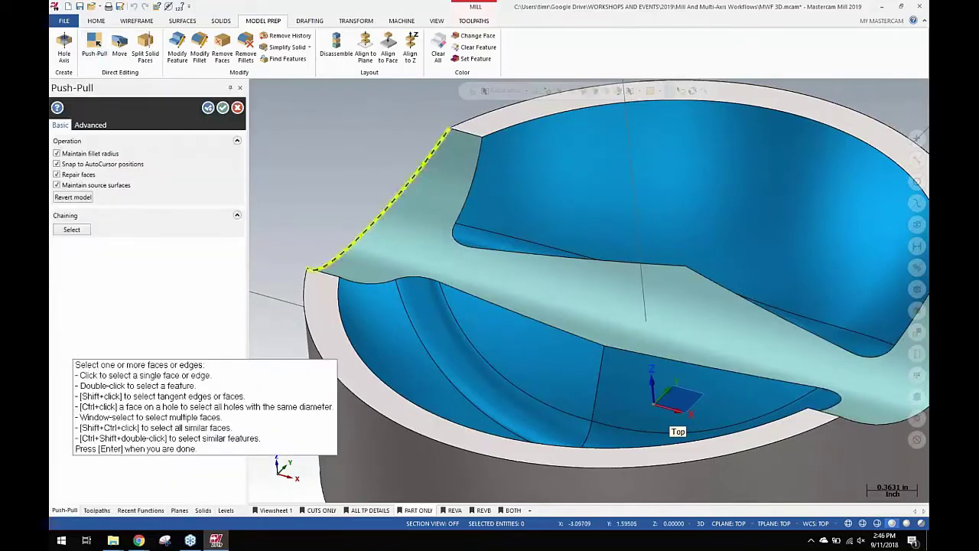
{"action": "left_click", "coordinate": [396, 227]}
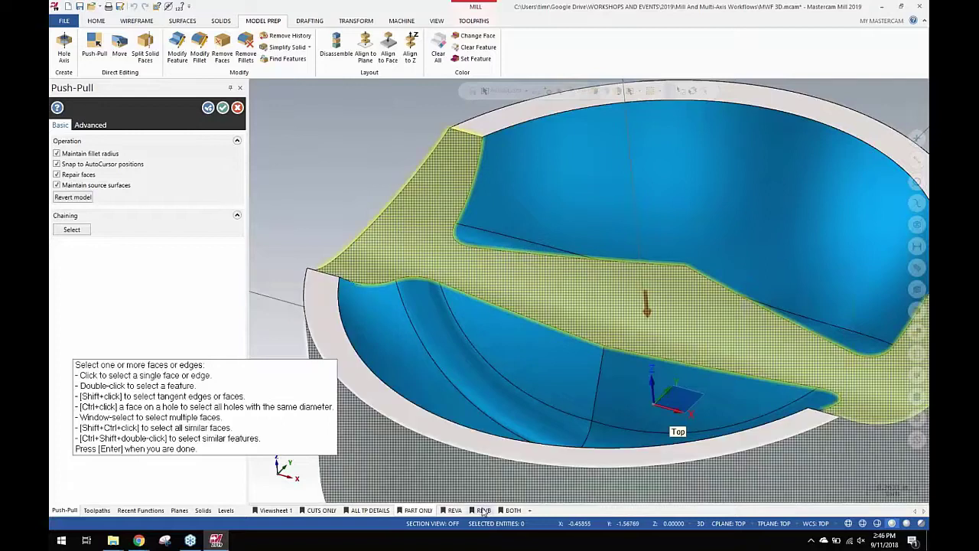
{"action": "left_click", "coordinate": [484, 510]}
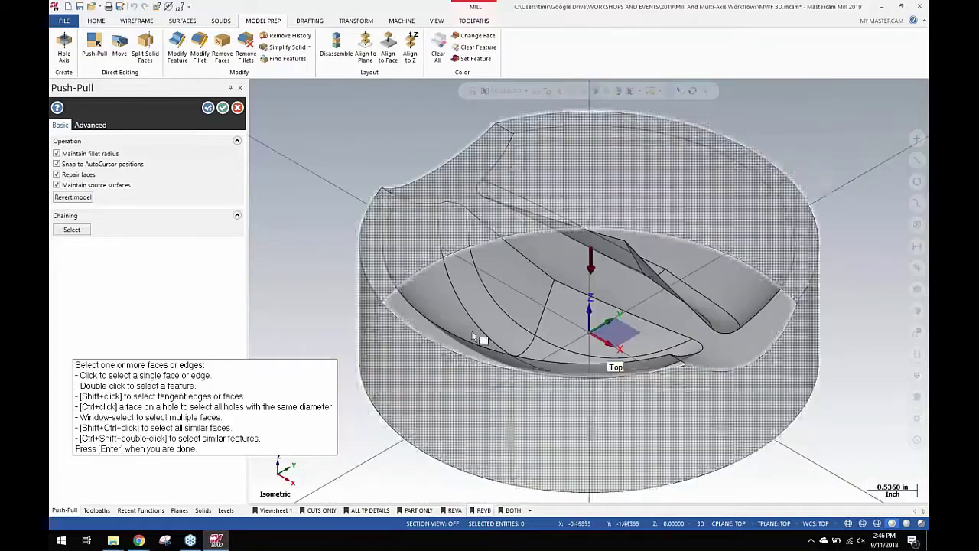
{"action": "left_click", "coordinate": [590, 262]}
{"action": "key", "text": "Return"}
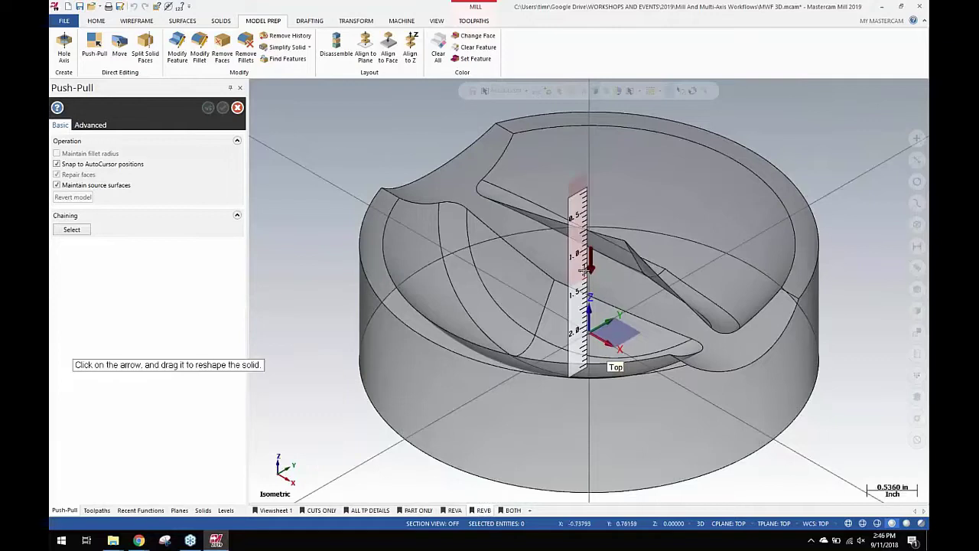
{"action": "left_click", "coordinate": [431, 182]}
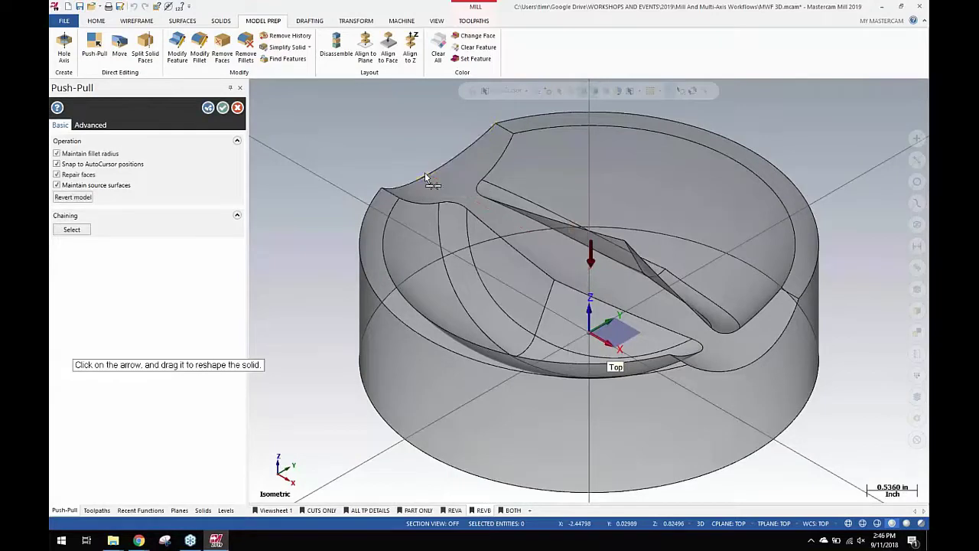
{"action": "left_click", "coordinate": [222, 107]}
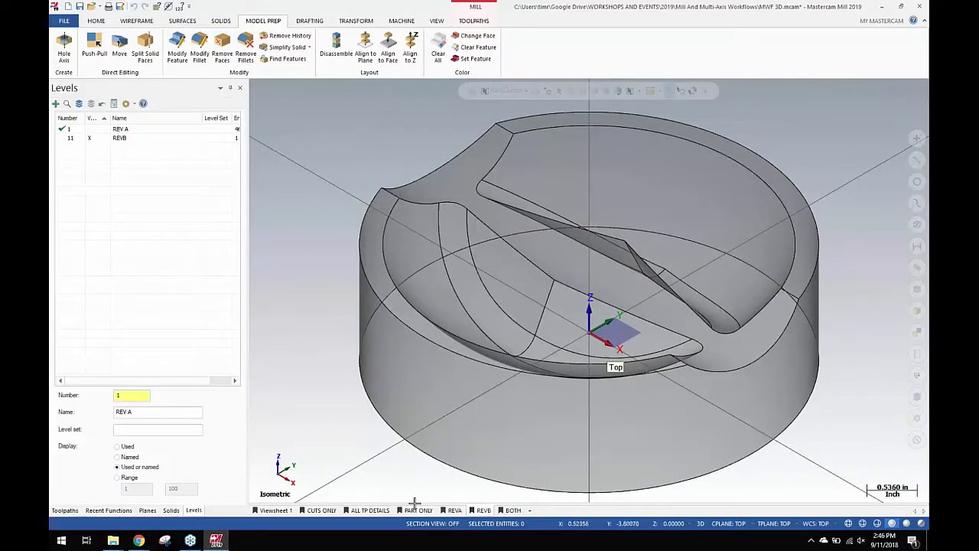
Display only REV A and regenerate the Machine Group-1 toolpaths on the modified divider
{"action": "left_click", "coordinate": [474, 510]}
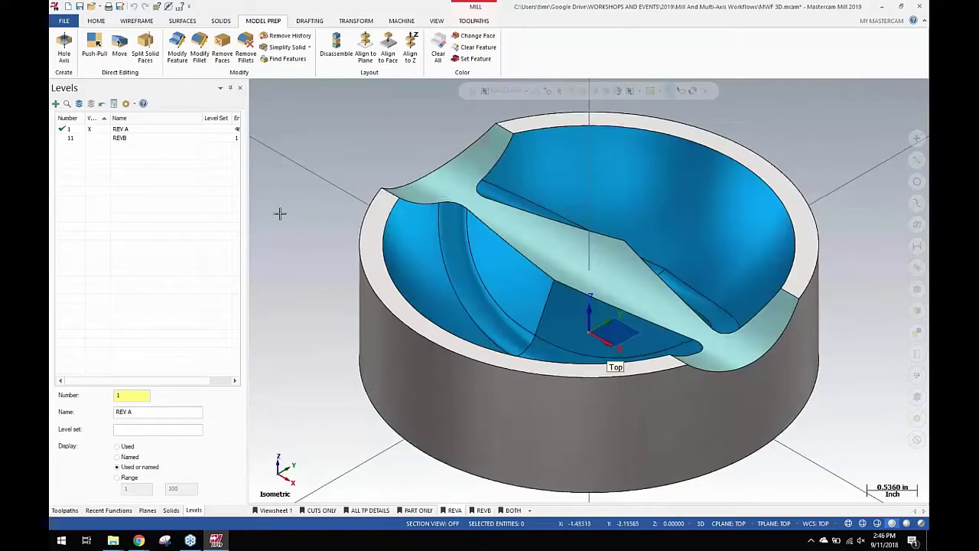
{"action": "mouse_move", "coordinate": [328, 159]}
{"action": "middle_mouse_down"}
{"action": "mouse_move", "coordinate": [341, 209]}
{"action": "mouse_move", "coordinate": [317, 275]}
{"action": "middle_mouse_up"}
{"action": "scroll", "coordinate": [341, 208], "scroll_direction": "up", "scroll_amount": 1}
{"action": "scroll", "coordinate": [341, 208], "scroll_direction": "up", "scroll_amount": 2}
{"action": "left_click", "coordinate": [64, 510]}
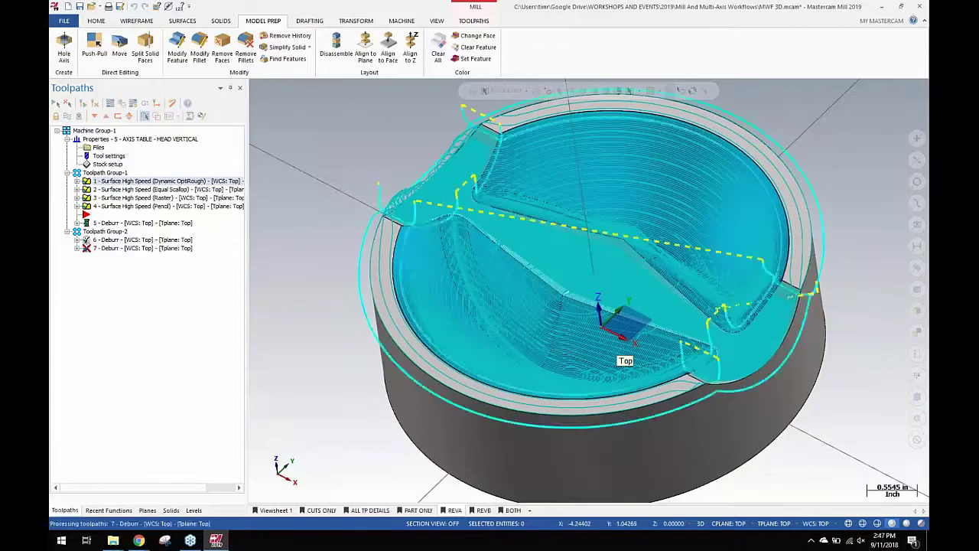
{"action": "middle_click_drag", "start_coordinate": [351, 164], "coordinate": [306, 161]}
{"action": "key", "text": "alt+7"}
{"action": "key", "text": "alt+8"}
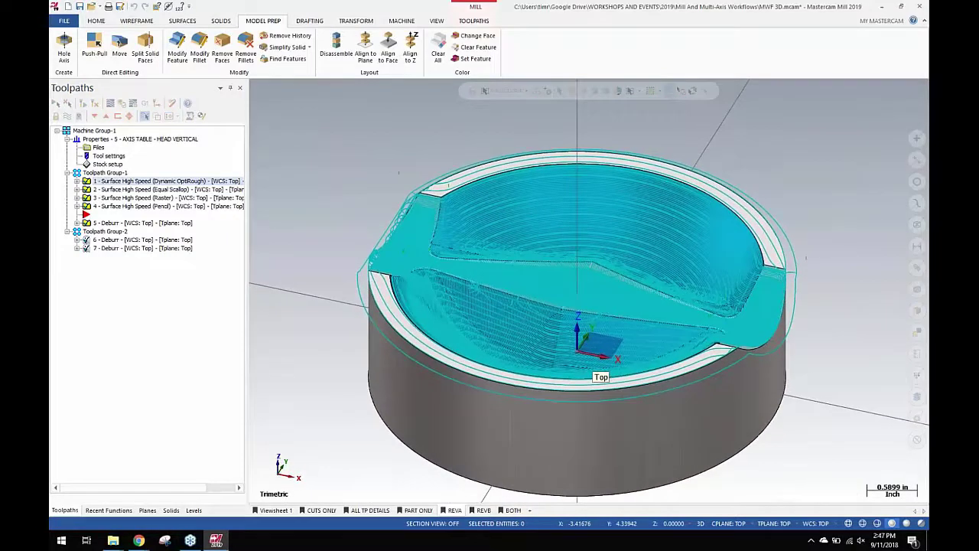
{"action": "middle_click_drag", "start_coordinate": [332, 191], "coordinate": [326, 167], "text": "shift"}
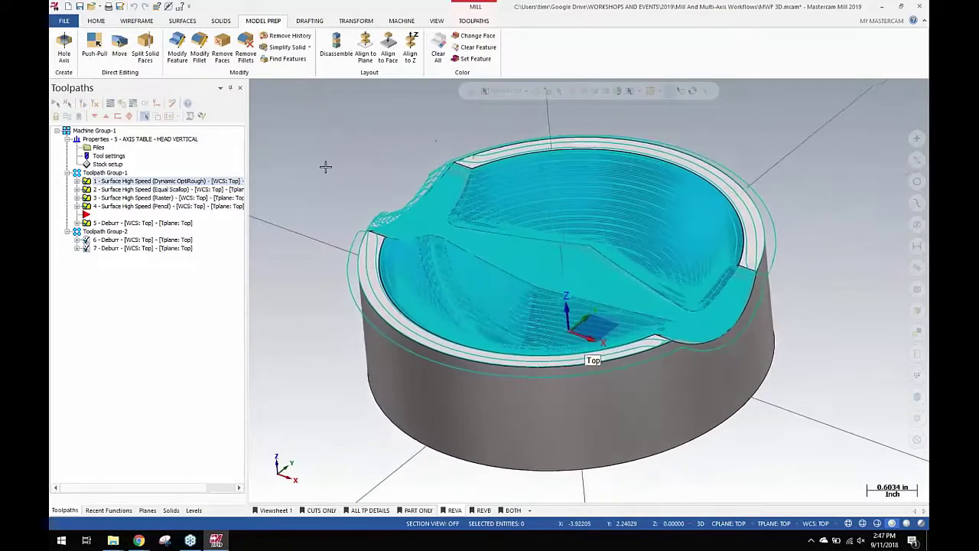
Select all operations of Toolpath Group-1 and verify them in Mastercam Simulator
{"action": "left_click", "coordinate": [114, 219]}
{"action": "left_click", "coordinate": [114, 175]}
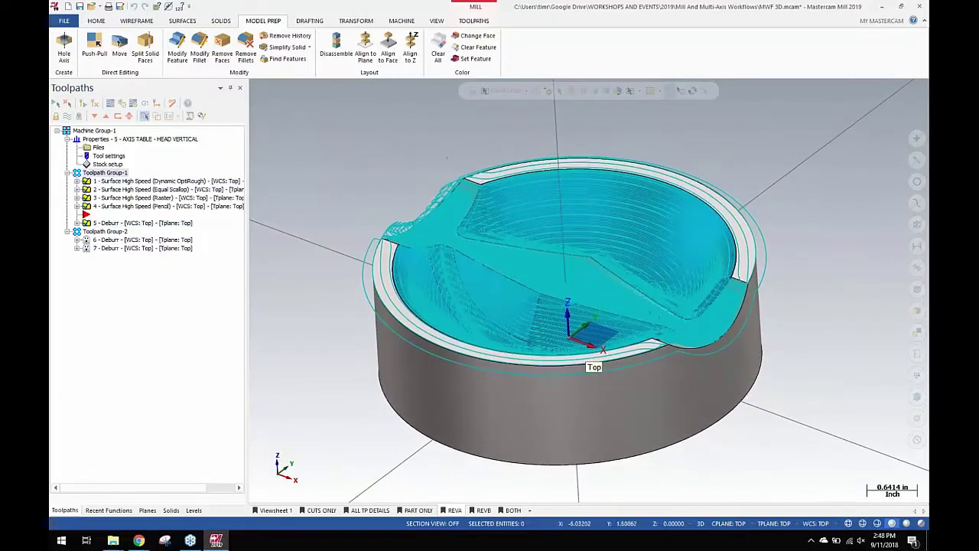
{"action": "left_click", "coordinate": [122, 105]}
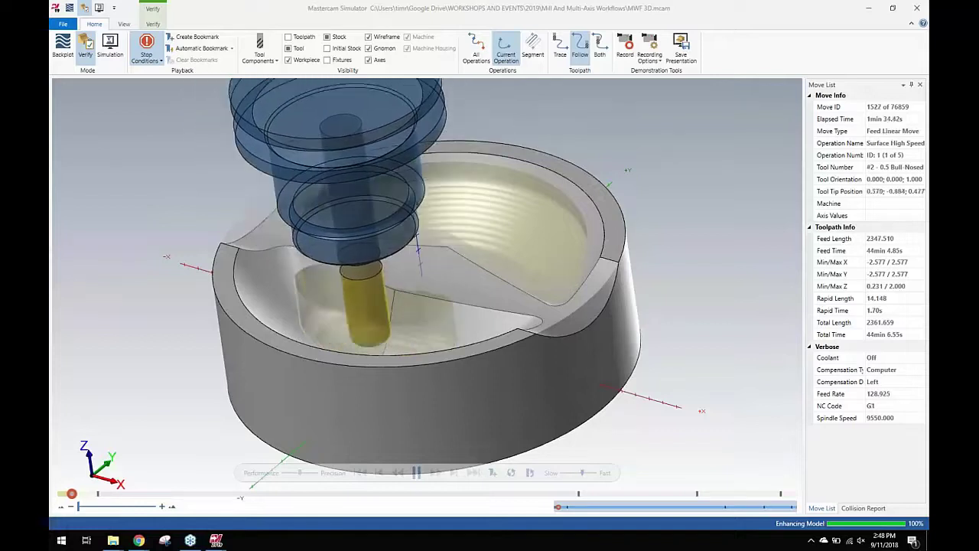
Examine the material removal of the OptiRough and Equal Scallop operations, pause playback during operation 2, and close the simulator
{"action": "middle_click_drag", "start_coordinate": [402, 318], "coordinate": [444, 312]}
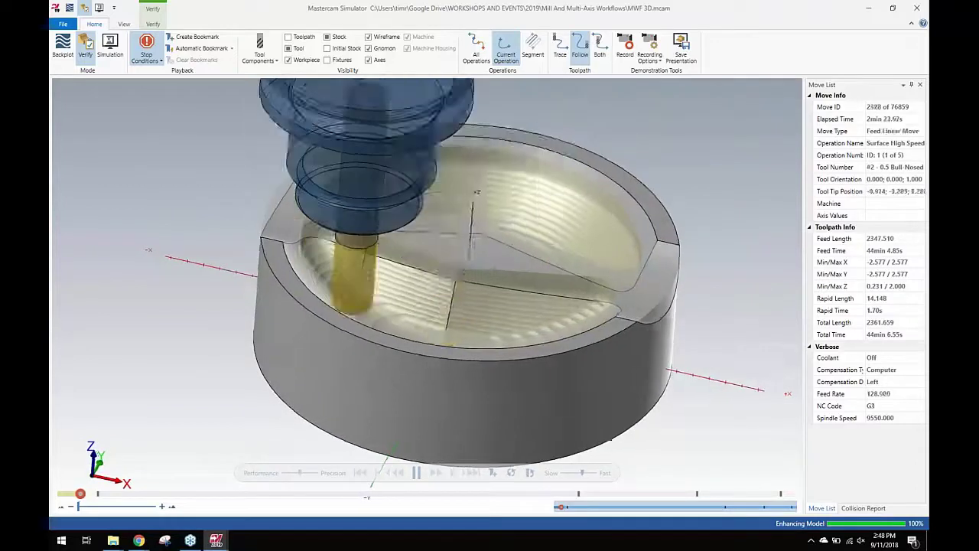
{"action": "middle_click_drag", "start_coordinate": [443, 312], "coordinate": [375, 318]}
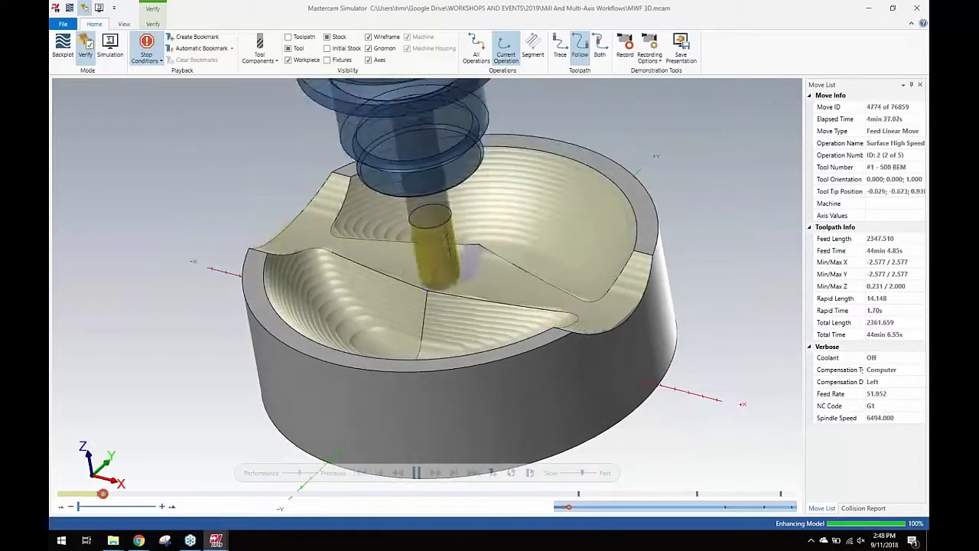
{"action": "middle_click_drag", "start_coordinate": [348, 297], "coordinate": [242, 192]}
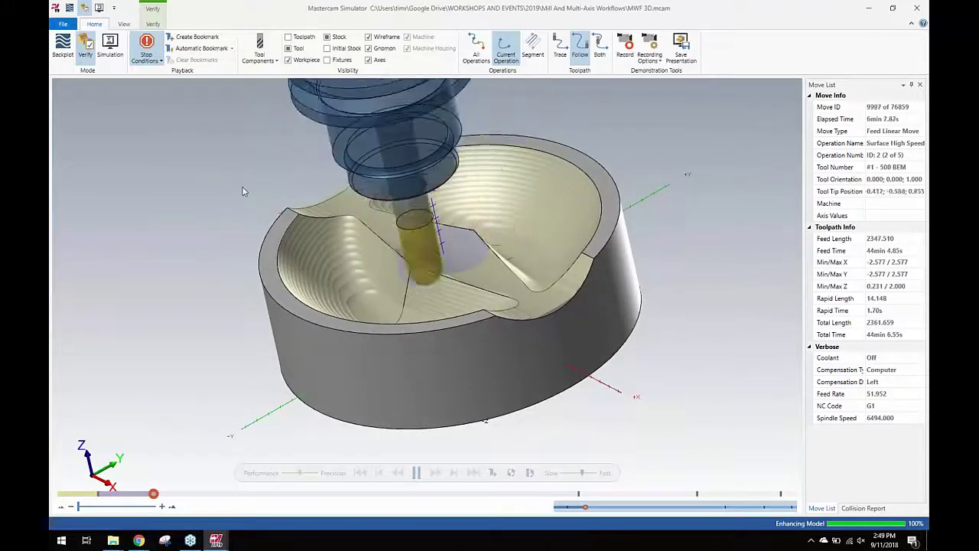
{"action": "scroll", "coordinate": [243, 191], "scroll_direction": "up", "scroll_amount": 3}
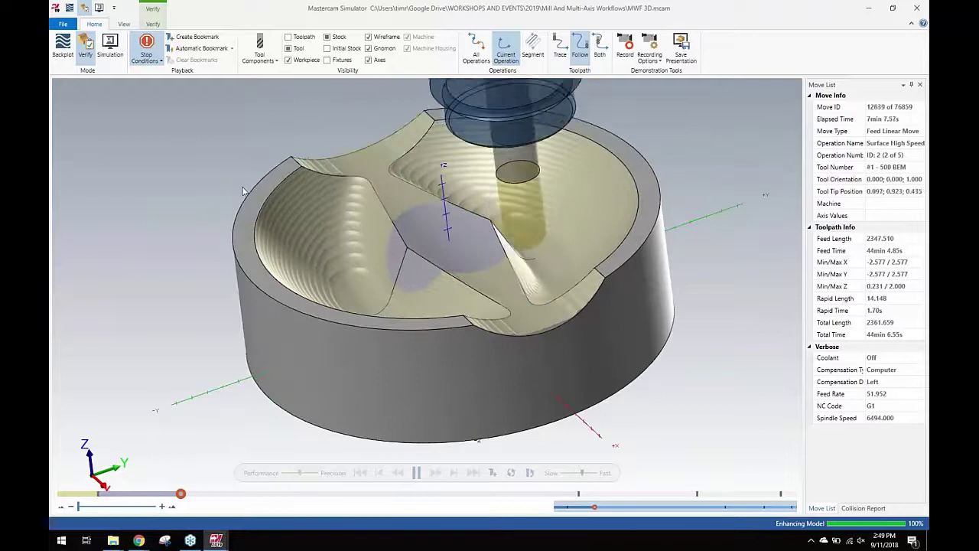
{"action": "middle_click_drag", "start_coordinate": [243, 191], "coordinate": [244, 199]}
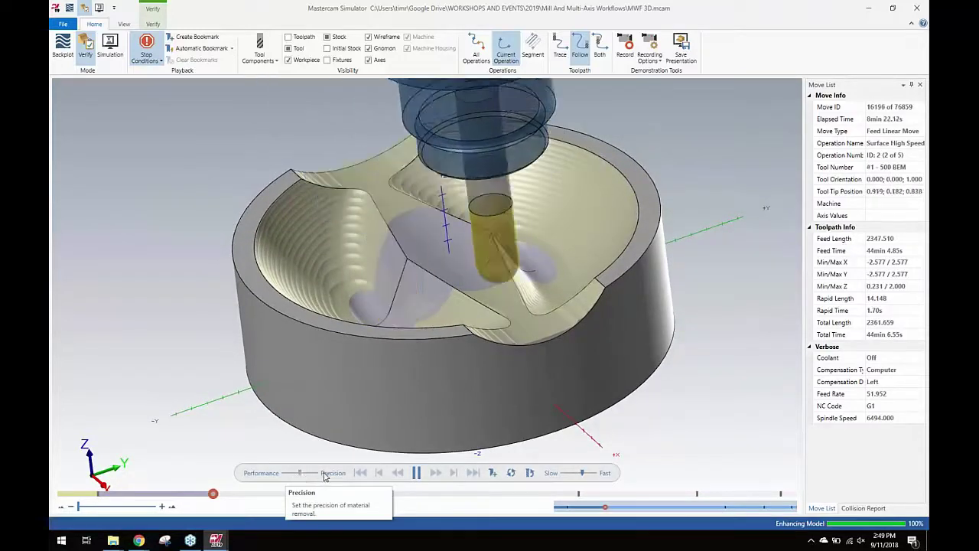
{"action": "middle_click_drag", "start_coordinate": [268, 429], "coordinate": [273, 429]}
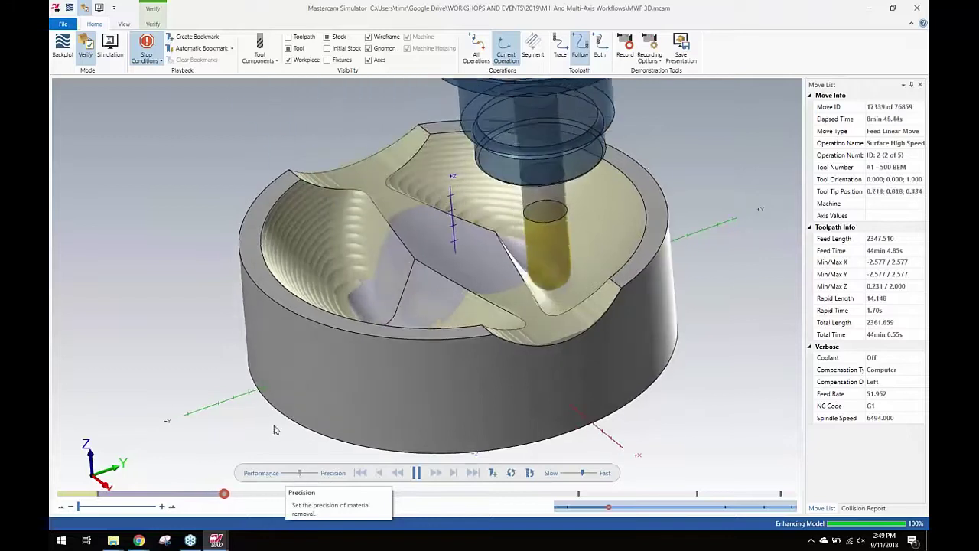
{"action": "left_click", "coordinate": [416, 471]}
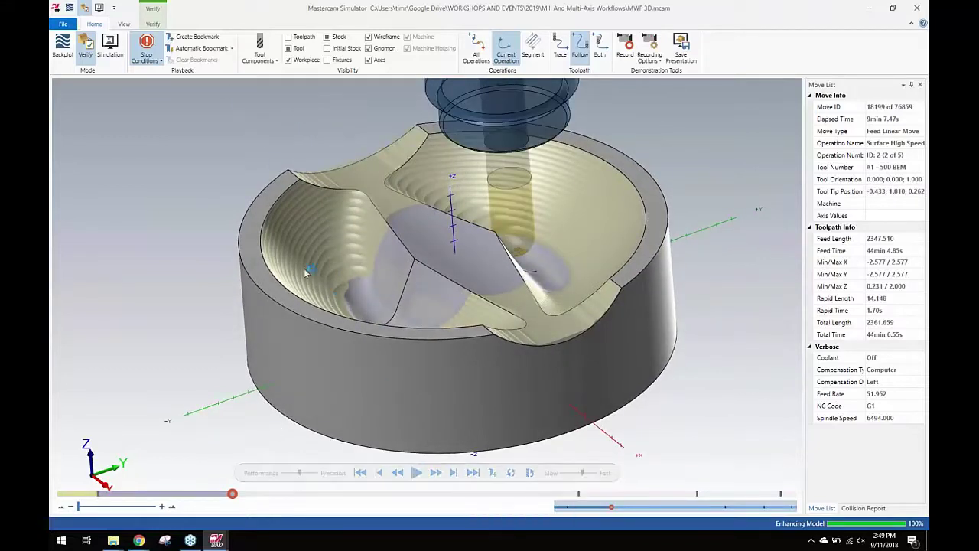
{"action": "middle_click_drag", "start_coordinate": [668, 210], "coordinate": [678, 211]}
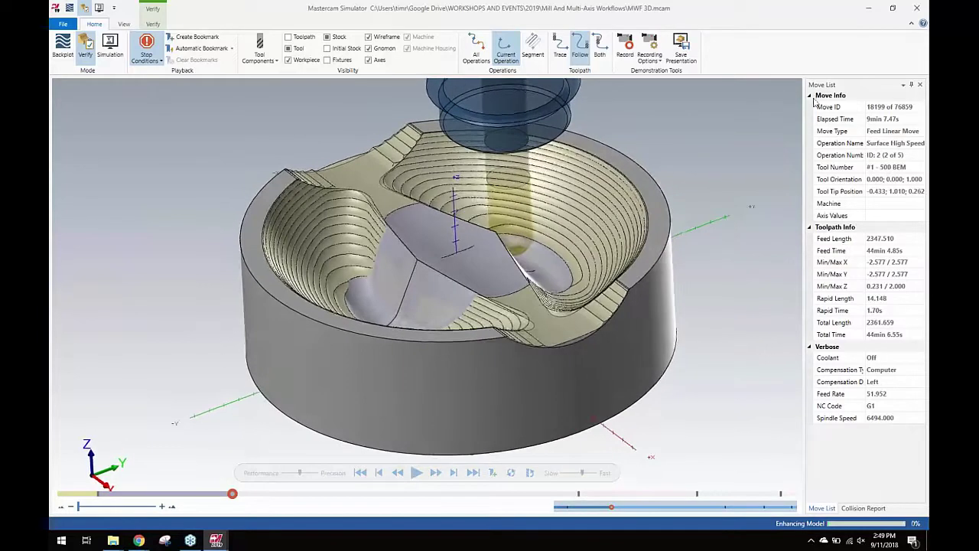
{"action": "left_click", "coordinate": [920, 8]}
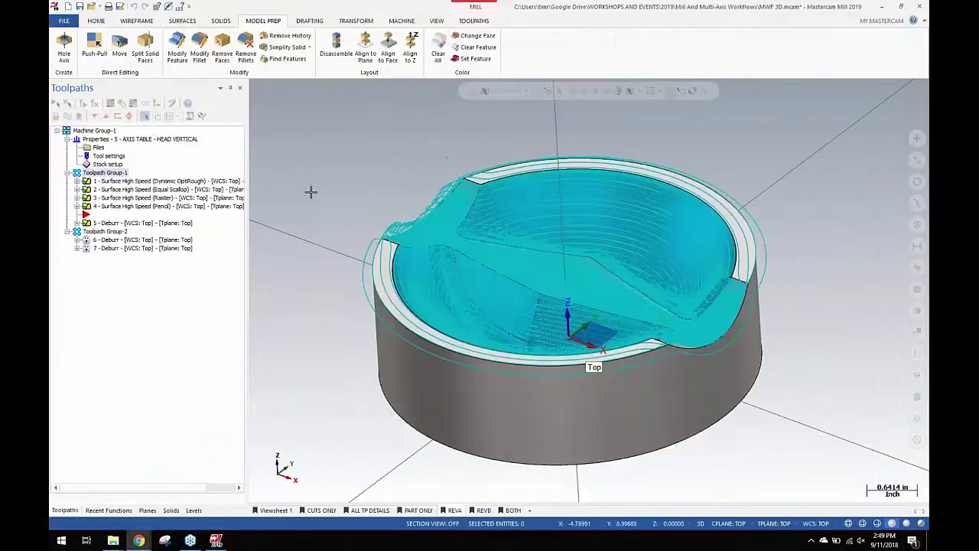
Start Machine Simulation in verify mode for the operations of Toolpath Group-1
{"action": "left_click", "coordinate": [402, 22]}
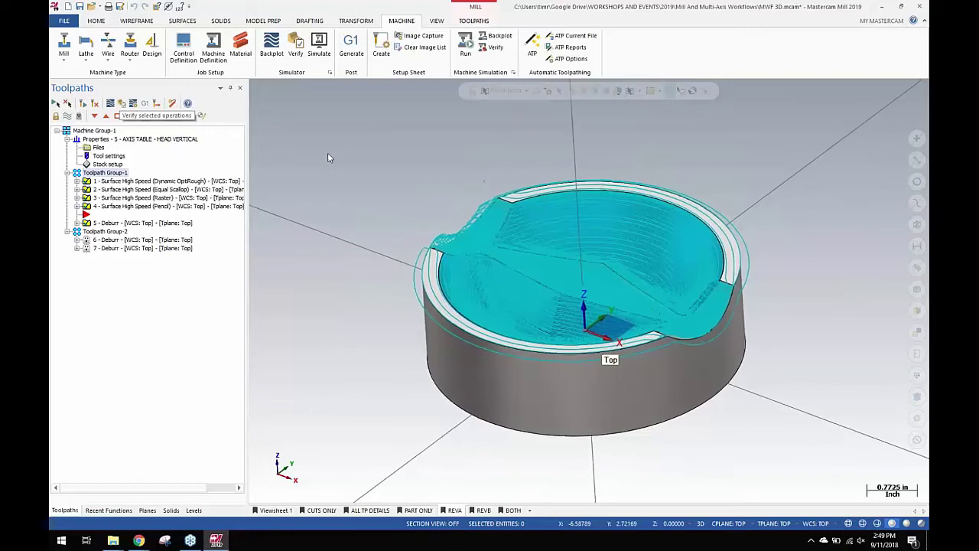
{"action": "right_click", "coordinate": [334, 162]}
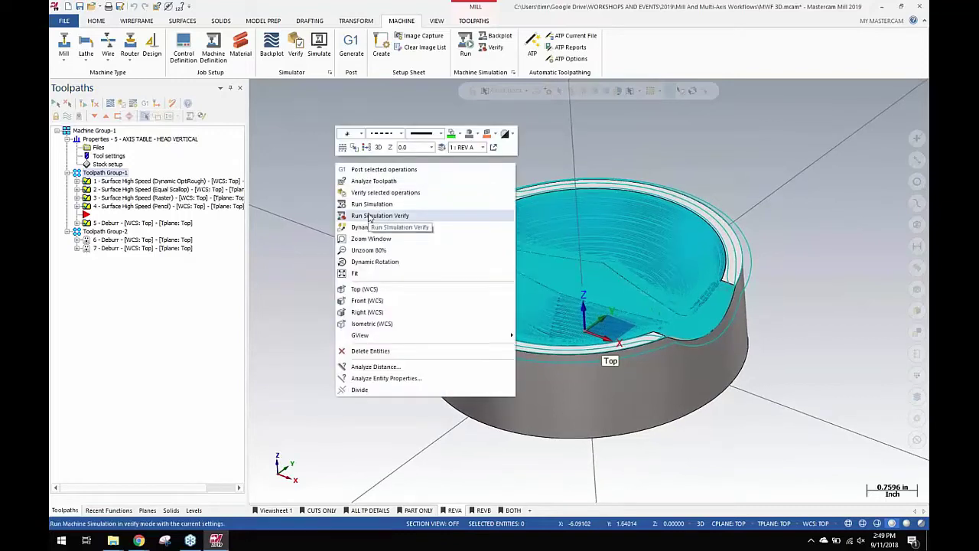
{"action": "left_click", "coordinate": [379, 216]}
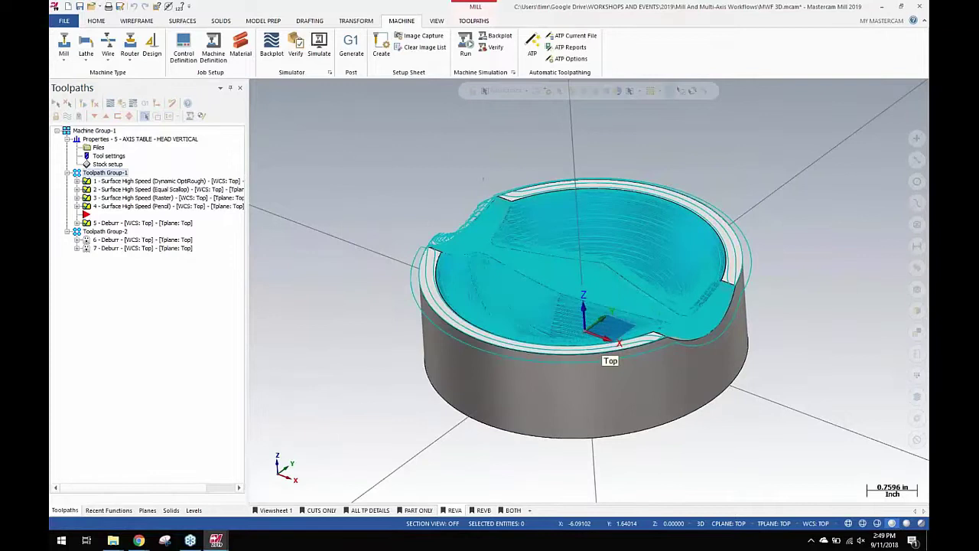
Switch to the Machine Simulation window, run the material removal simulation, and raise the simulation run speed
{"action": "mouse_move", "coordinate": [221, 540]}
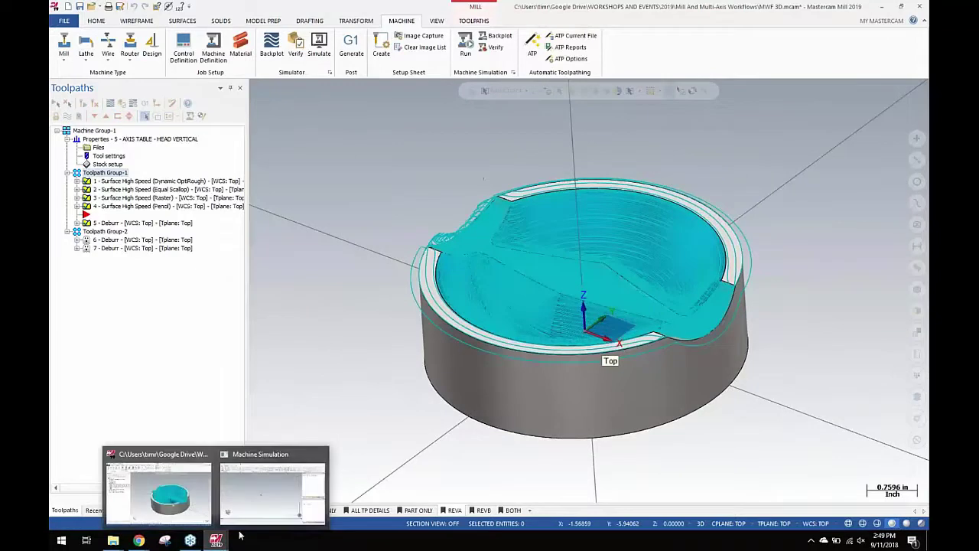
{"action": "mouse_move", "coordinate": [246, 513]}
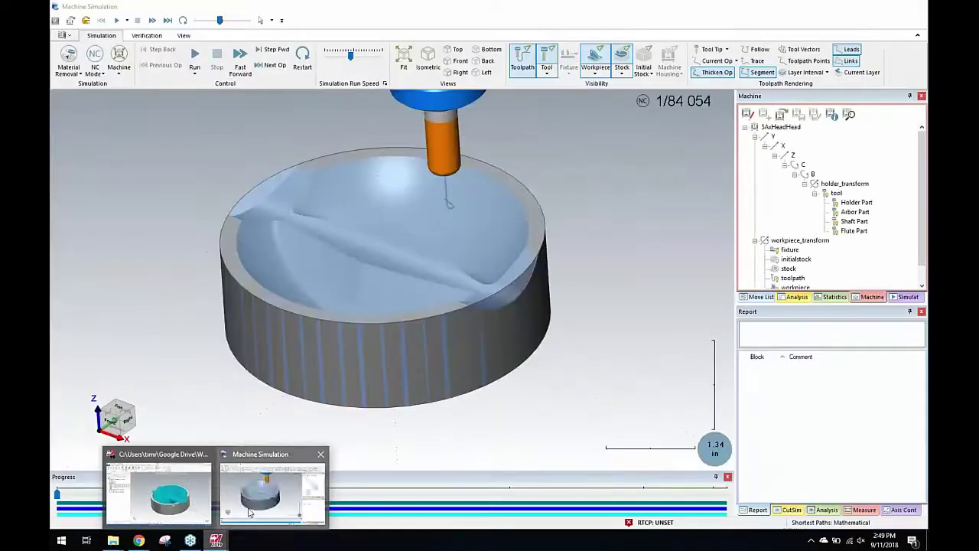
{"action": "left_click", "coordinate": [247, 513]}
{"action": "scroll", "coordinate": [322, 261], "scroll_direction": "down", "scroll_amount": 2}
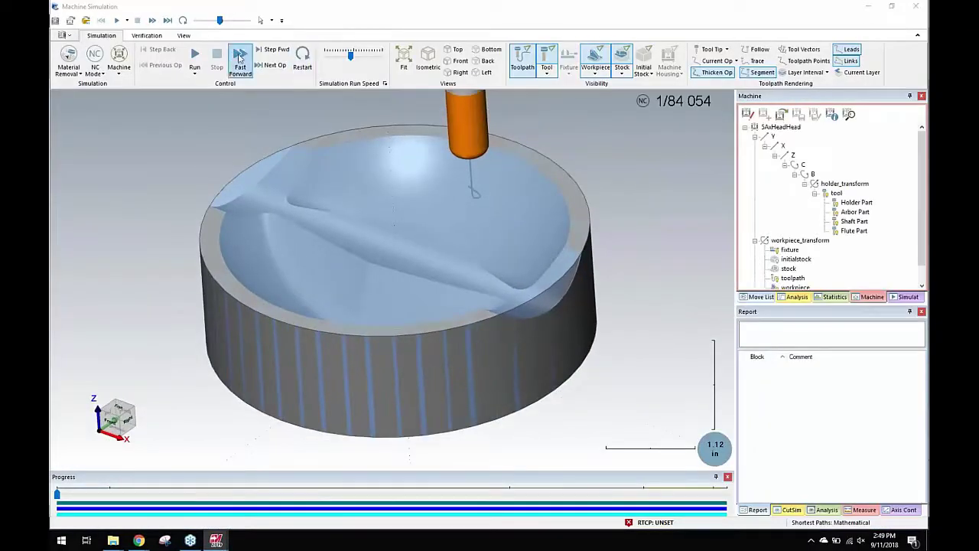
{"action": "left_click", "coordinate": [195, 57]}
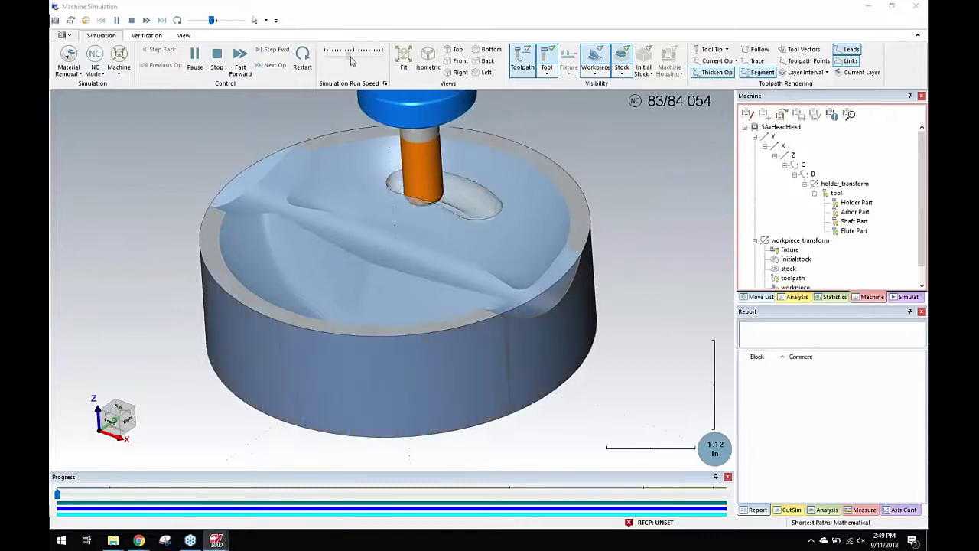
{"action": "left_click_drag", "start_coordinate": [350, 55], "coordinate": [364, 58]}
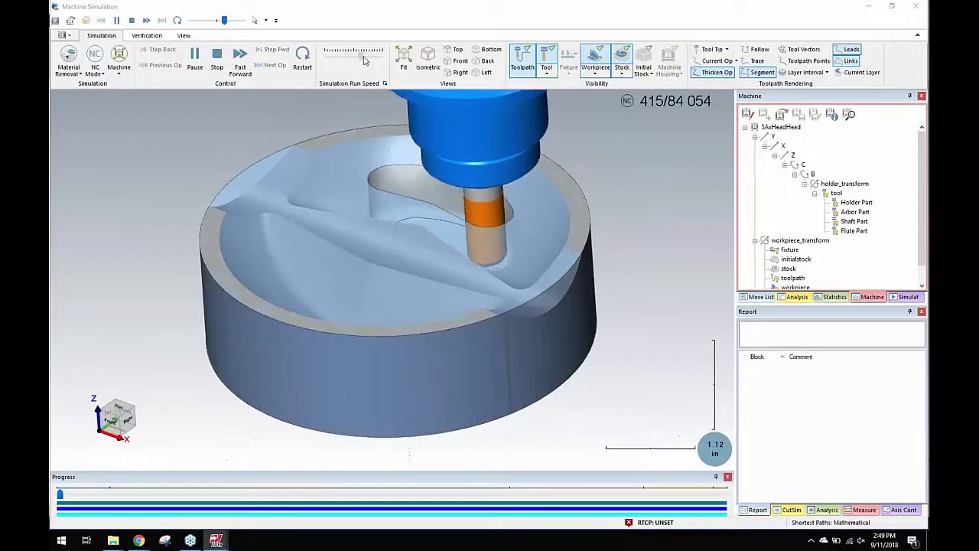
Pause the simulation, examine the machined fillets on both sides of the divider, and restore the isometric view
{"action": "left_click", "coordinate": [193, 57]}
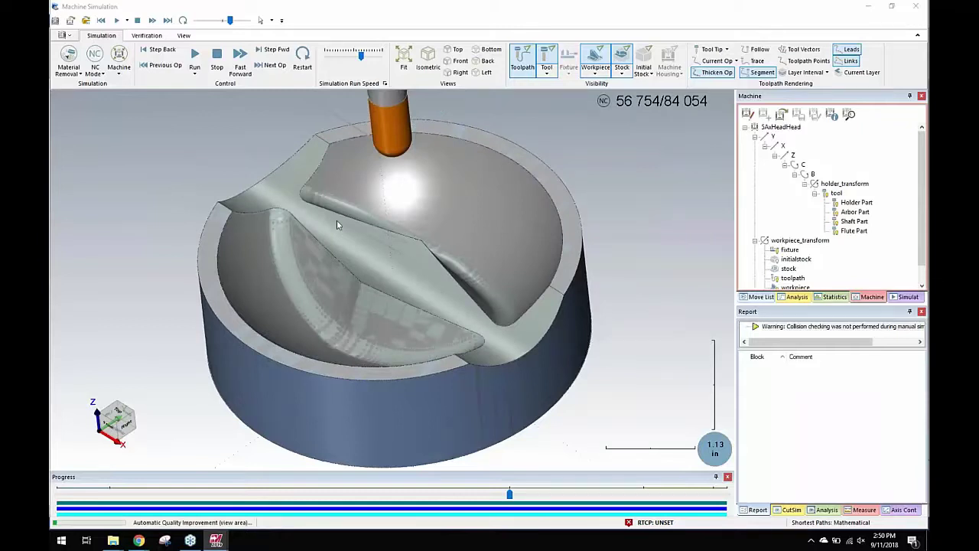
{"action": "middle_click_drag", "start_coordinate": [336, 220], "coordinate": [473, 307]}
{"action": "scroll", "coordinate": [473, 307], "scroll_direction": "up", "scroll_amount": 3}
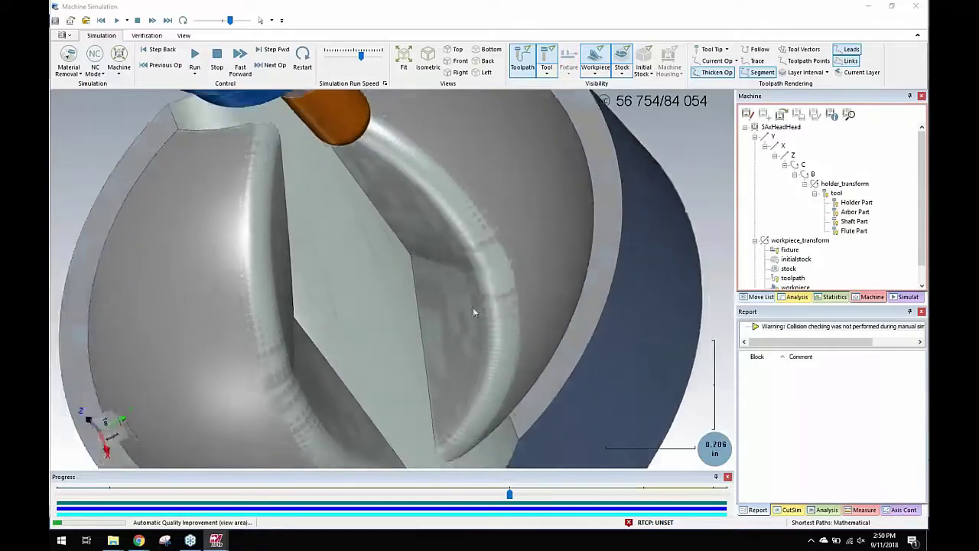
{"action": "scroll", "coordinate": [493, 275], "scroll_direction": "down", "scroll_amount": 3}
{"action": "scroll", "coordinate": [512, 304], "scroll_direction": "up", "scroll_amount": 1}
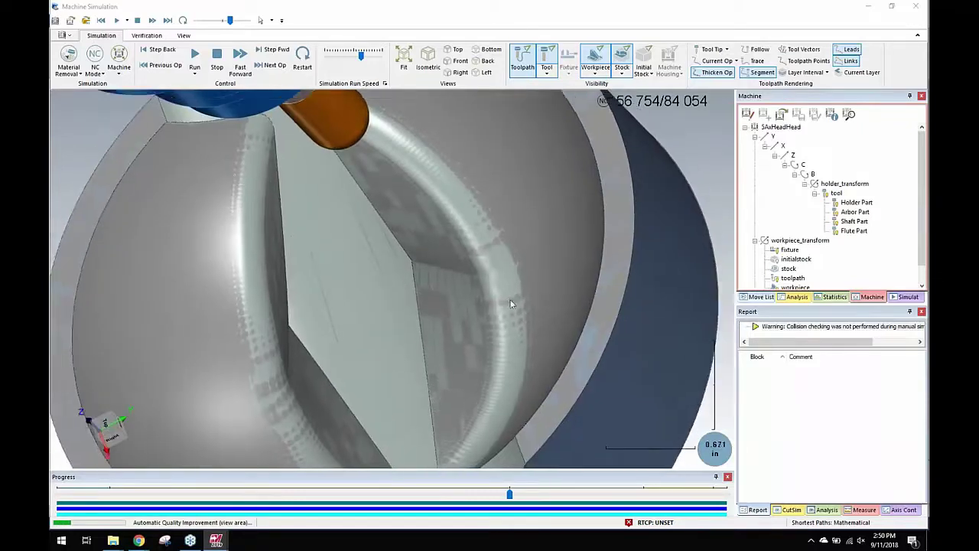
{"action": "scroll", "coordinate": [512, 303], "scroll_direction": "down", "scroll_amount": 2}
{"action": "left_click", "coordinate": [427, 59]}
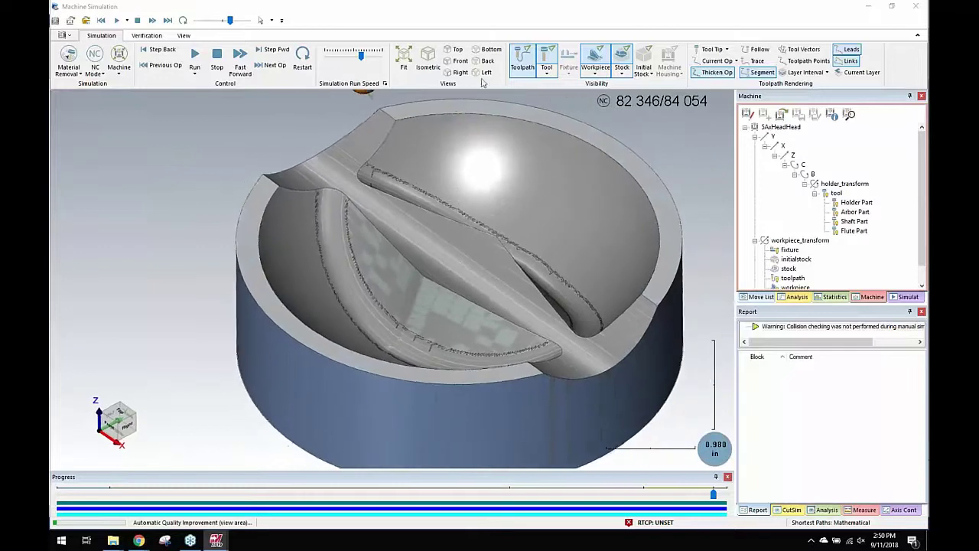
Hide the workpiece so that only the machined stock is displayed around the divider
{"action": "left_click", "coordinate": [592, 56]}
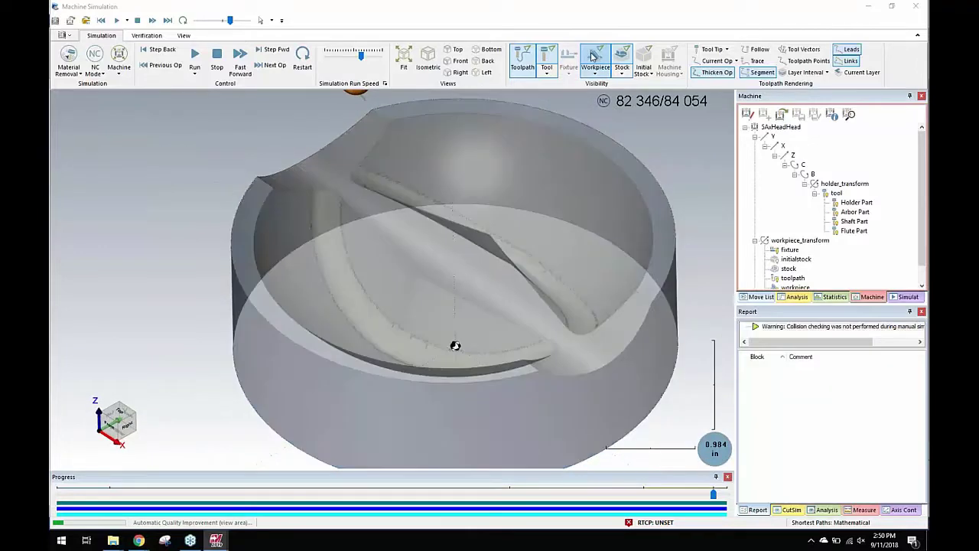
{"action": "left_click", "coordinate": [593, 56]}
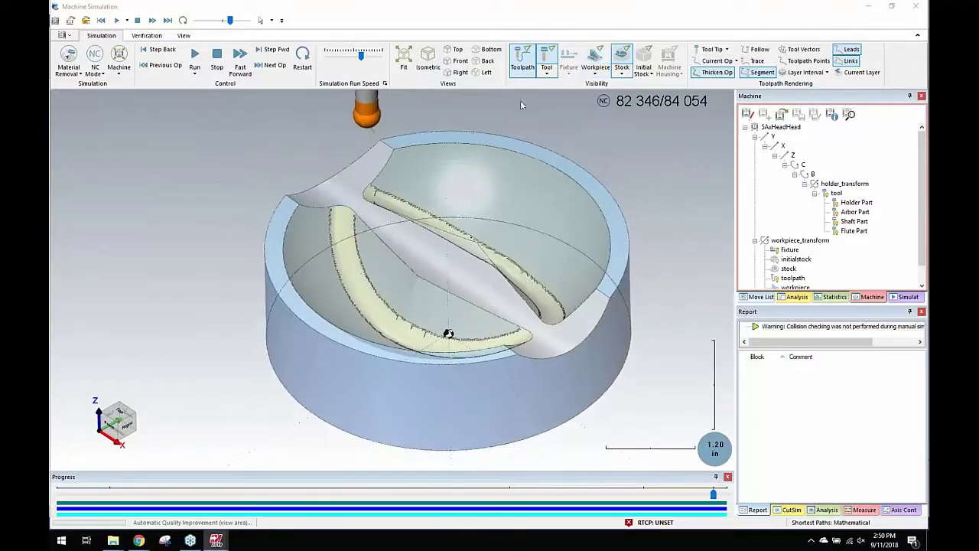
{"action": "left_click", "coordinate": [620, 59]}
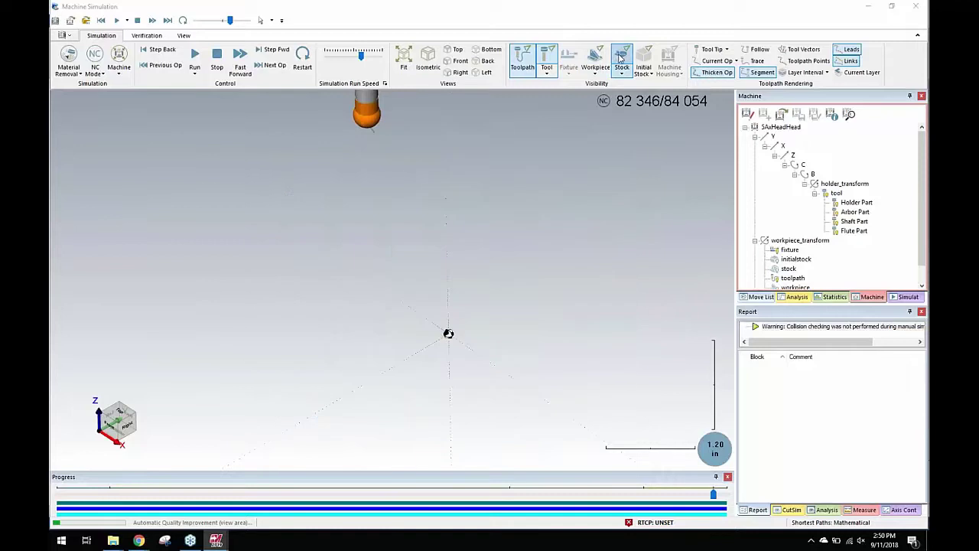
{"action": "left_click", "coordinate": [622, 59]}
{"action": "scroll", "coordinate": [237, 182], "scroll_direction": "up", "scroll_amount": 6}
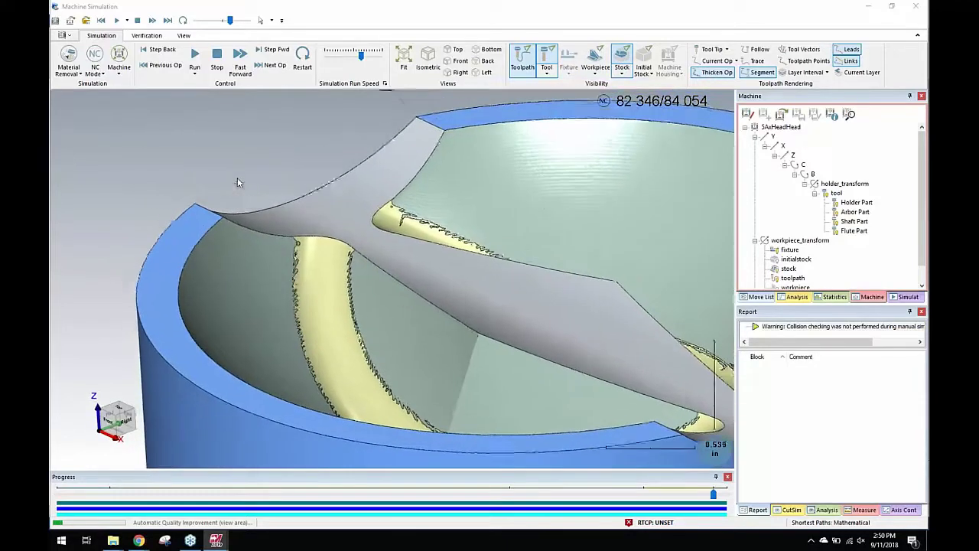
Run the remaining deburr moves of the simulation through to the end of the program
{"action": "left_click", "coordinate": [194, 58]}
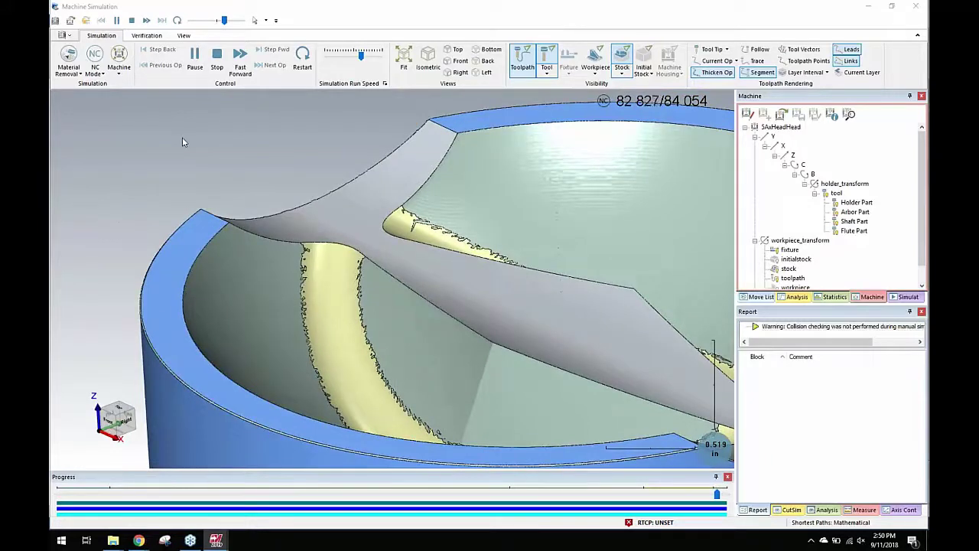
{"action": "scroll", "coordinate": [182, 142], "scroll_direction": "down", "scroll_amount": 4}
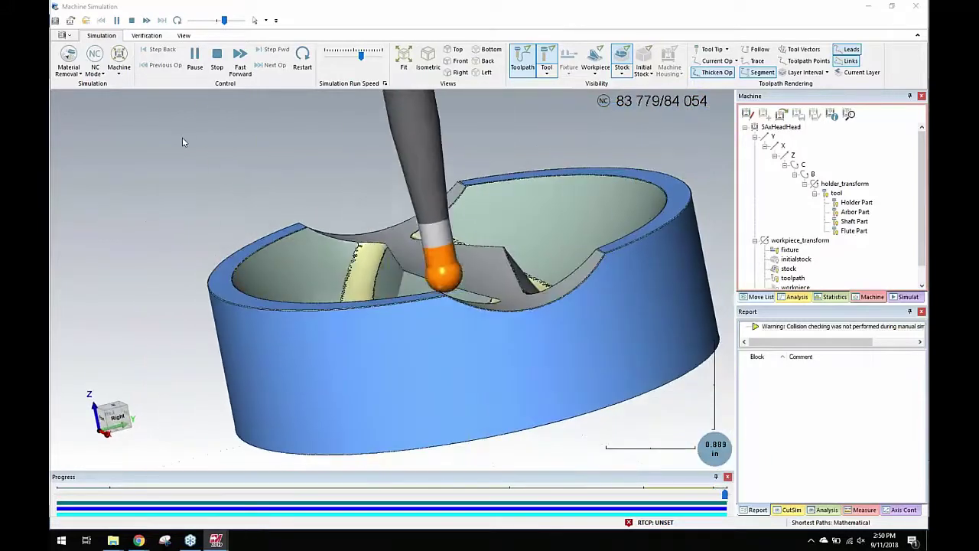
{"action": "scroll", "coordinate": [196, 139], "scroll_direction": "up", "scroll_amount": 1}
Examine the deburred edges along the rim and divider of the finished stock, and close Machine Simulation
{"action": "middle_click_drag", "start_coordinate": [196, 140], "coordinate": [288, 183]}
{"action": "scroll", "coordinate": [288, 184], "scroll_direction": "up", "scroll_amount": 6}
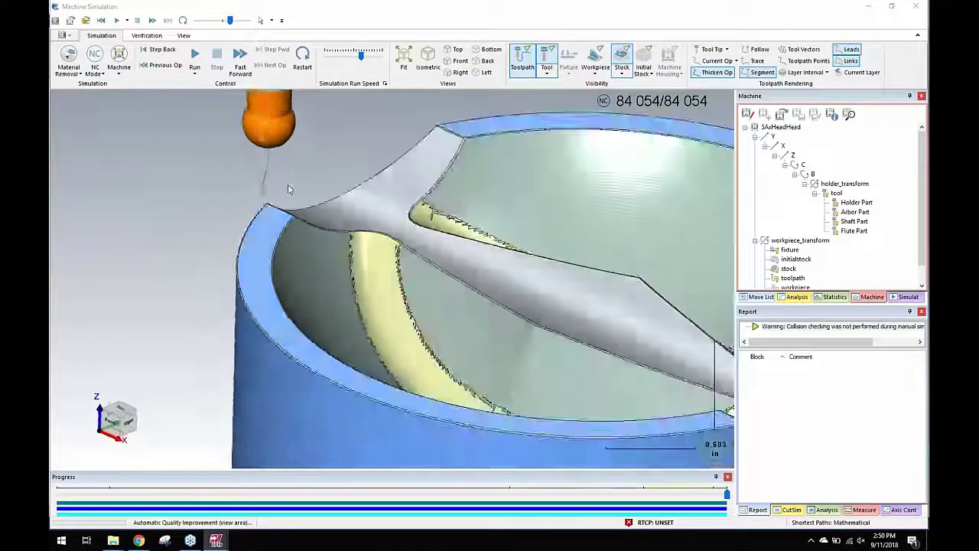
{"action": "scroll", "coordinate": [247, 172], "scroll_direction": "down", "scroll_amount": 1}
{"action": "scroll", "coordinate": [247, 176], "scroll_direction": "down", "scroll_amount": 6}
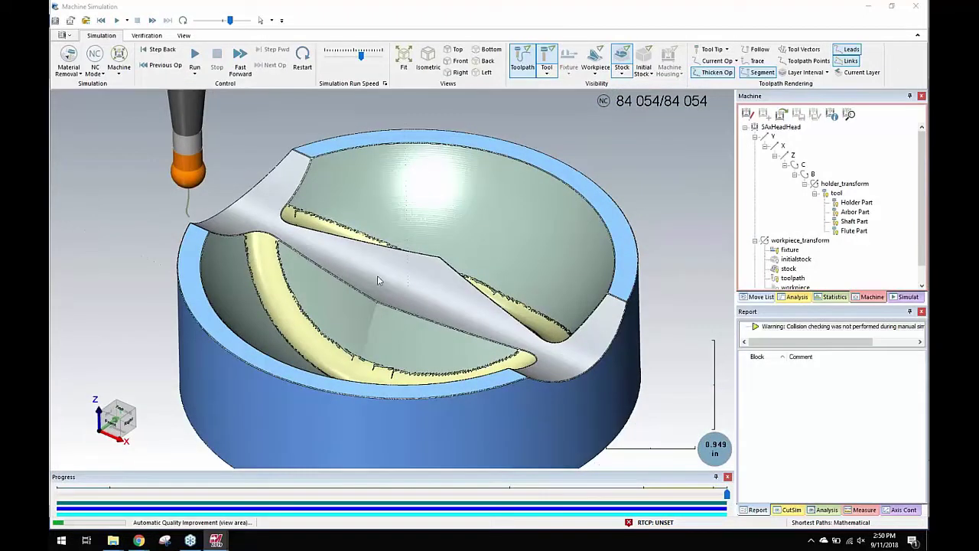
{"action": "left_click", "coordinate": [917, 8]}
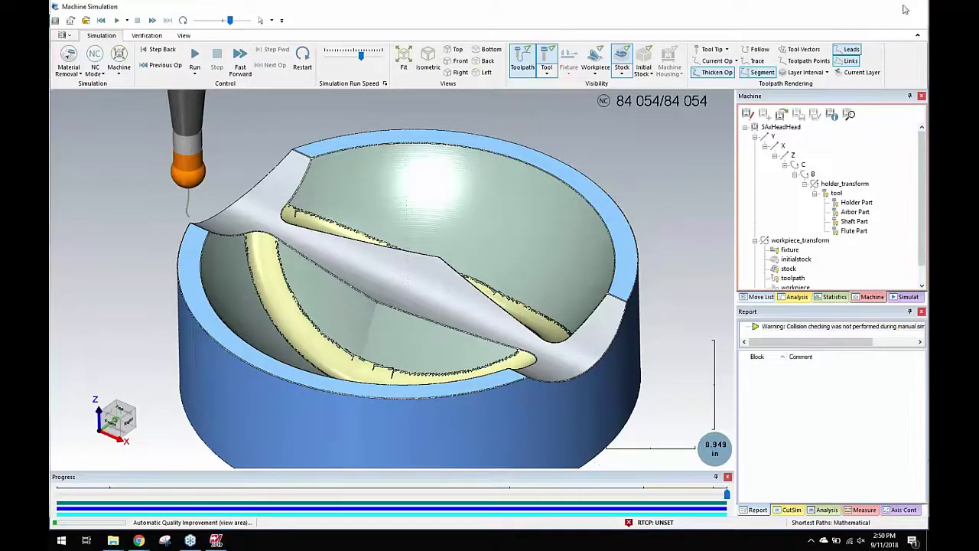